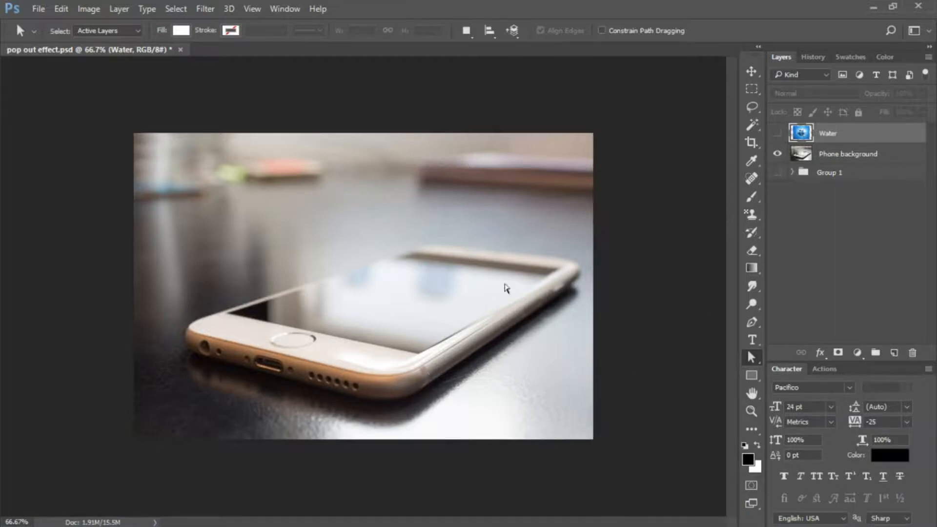
Draw a rectangle about 349 × 275 px over the middle of the phone and fill it with white
click(778, 133)
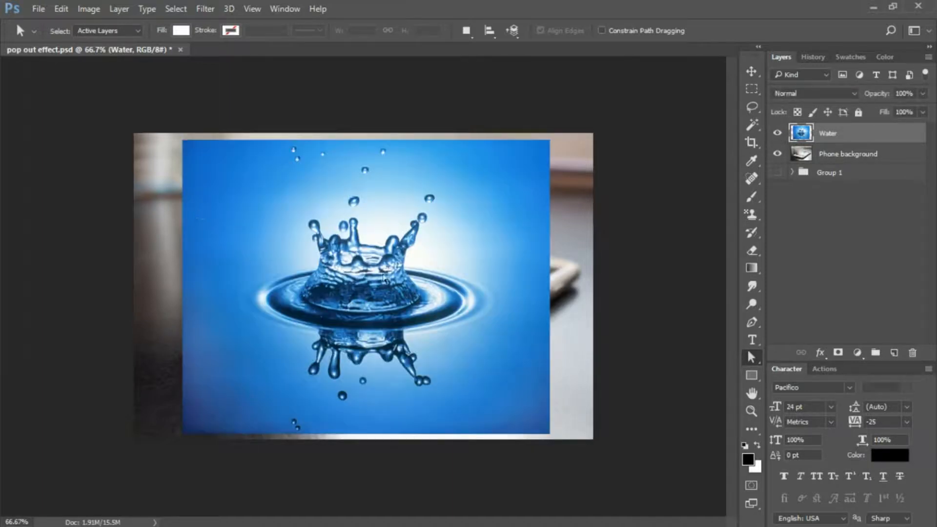
click(777, 134)
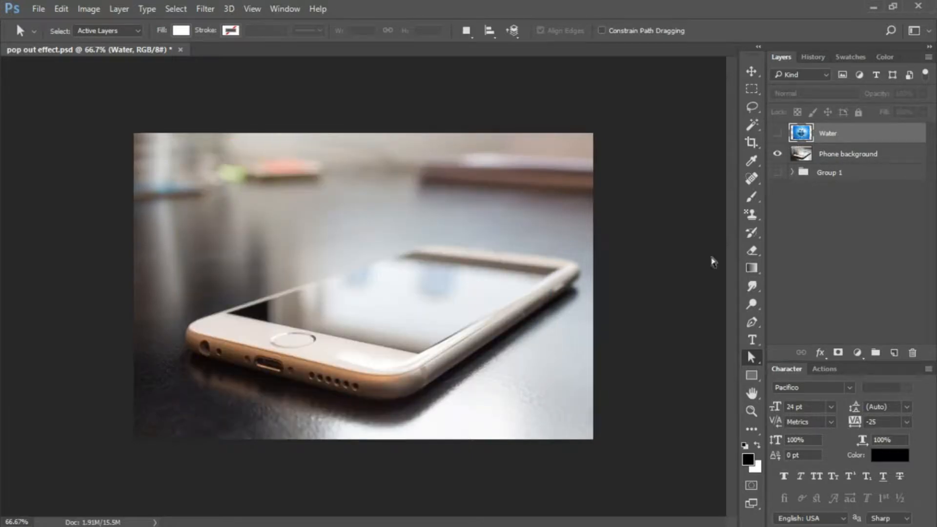
click(751, 380)
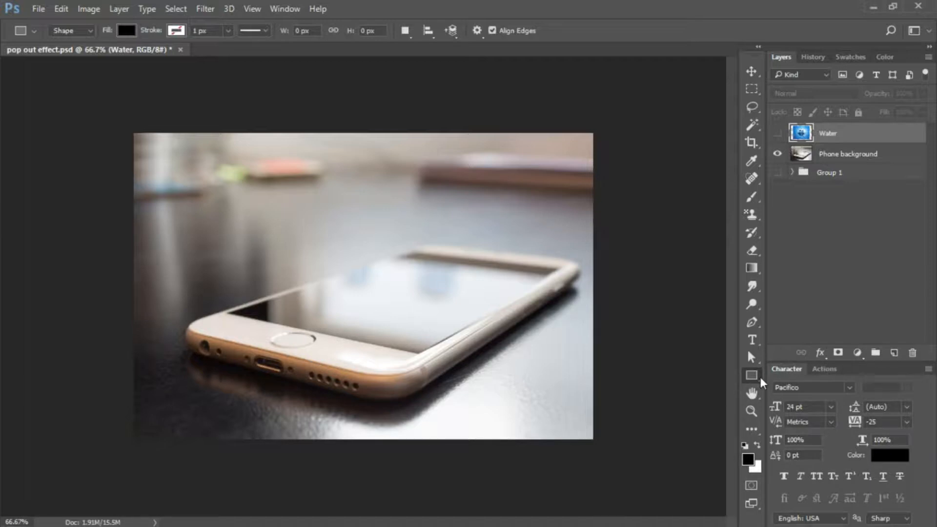
drag(281, 242, 441, 369)
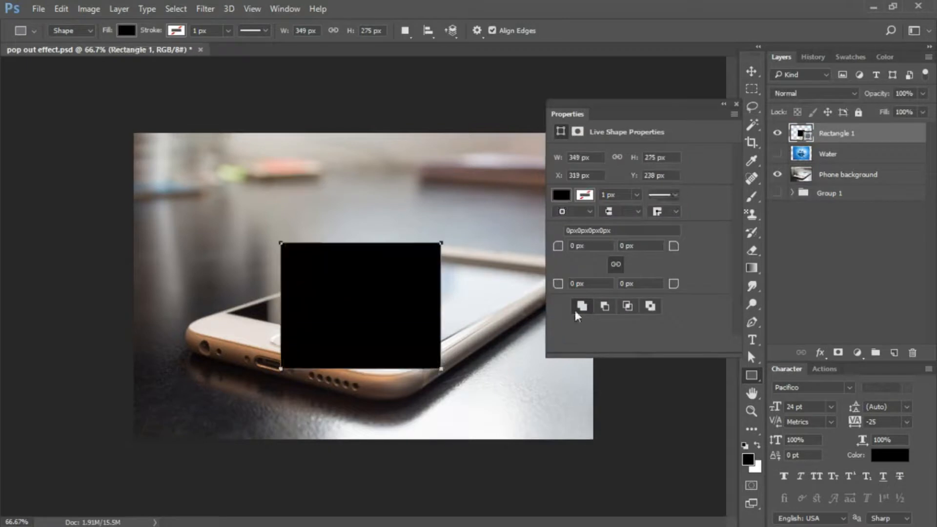
click(561, 195)
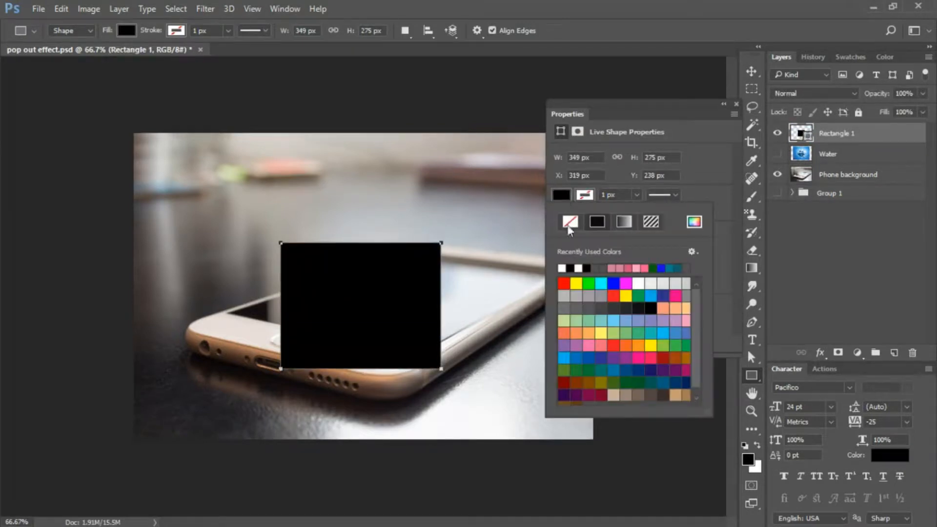
click(578, 268)
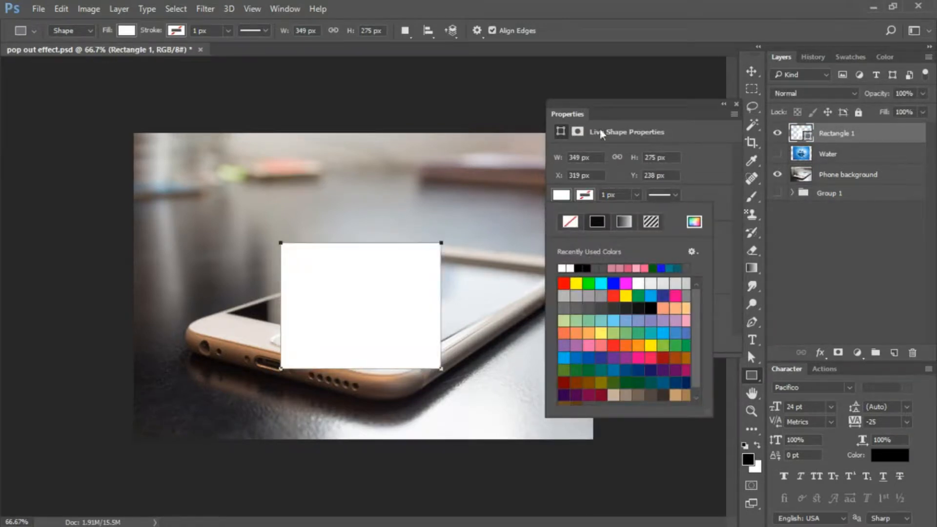
click(737, 105)
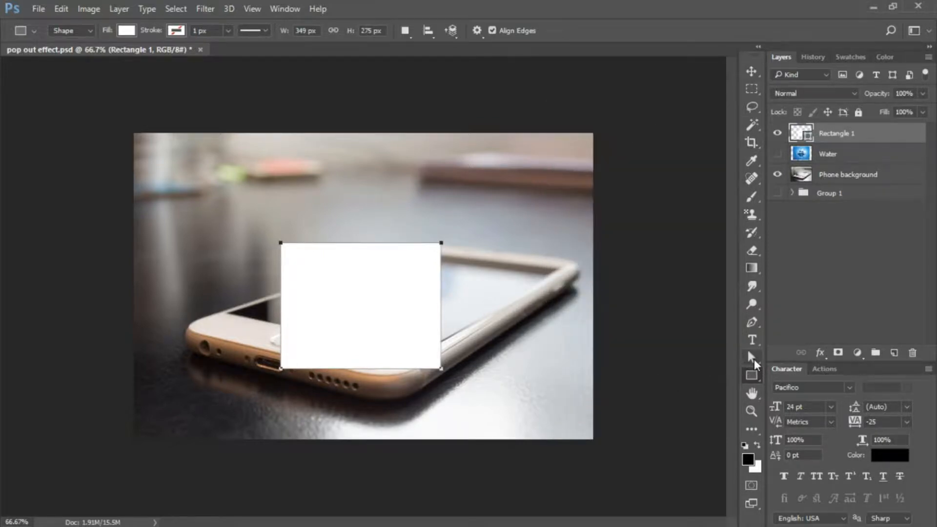
Reshape the white rectangle into a regular path by moving its four corner points onto the corners of the phone's screen
click(754, 360)
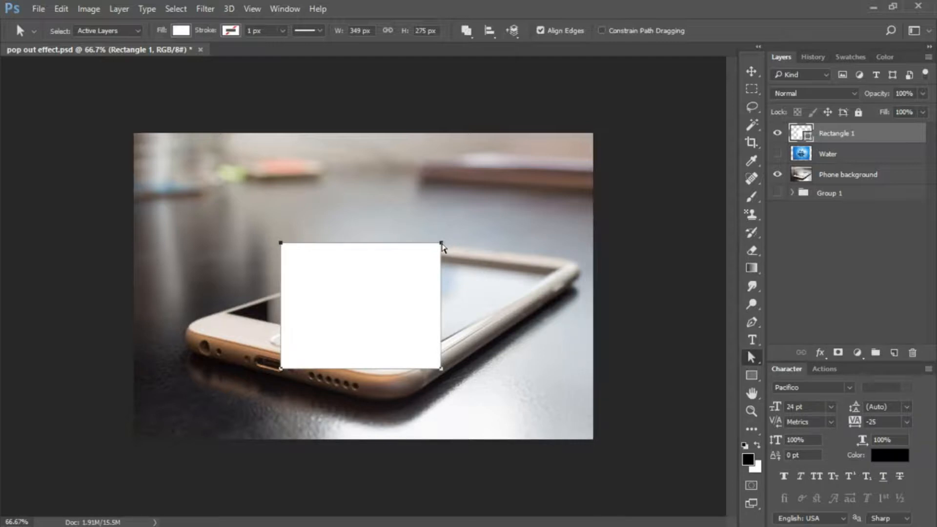
drag(442, 245, 559, 270)
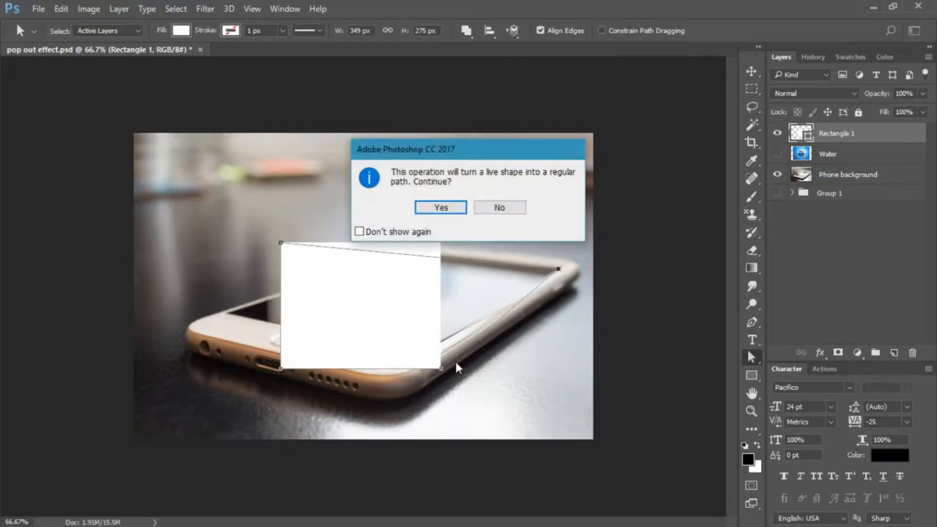
click(441, 207)
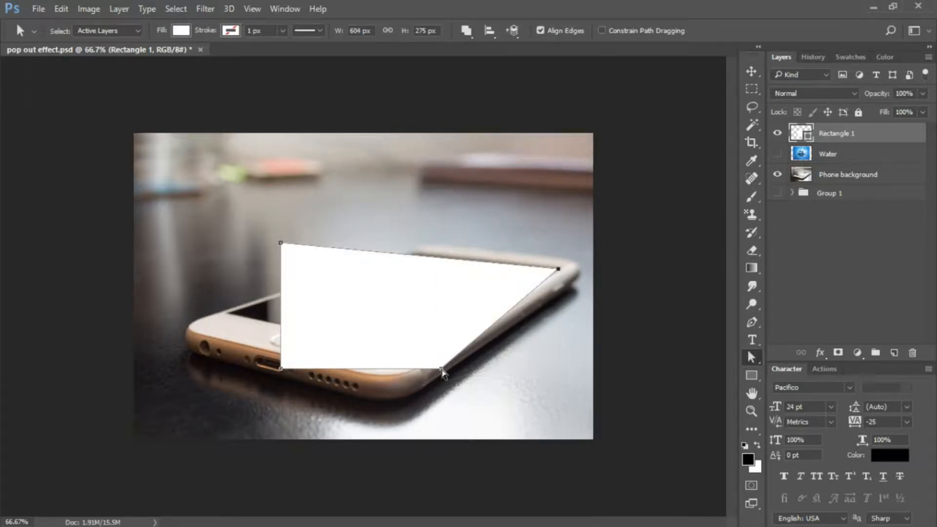
drag(442, 371, 418, 360)
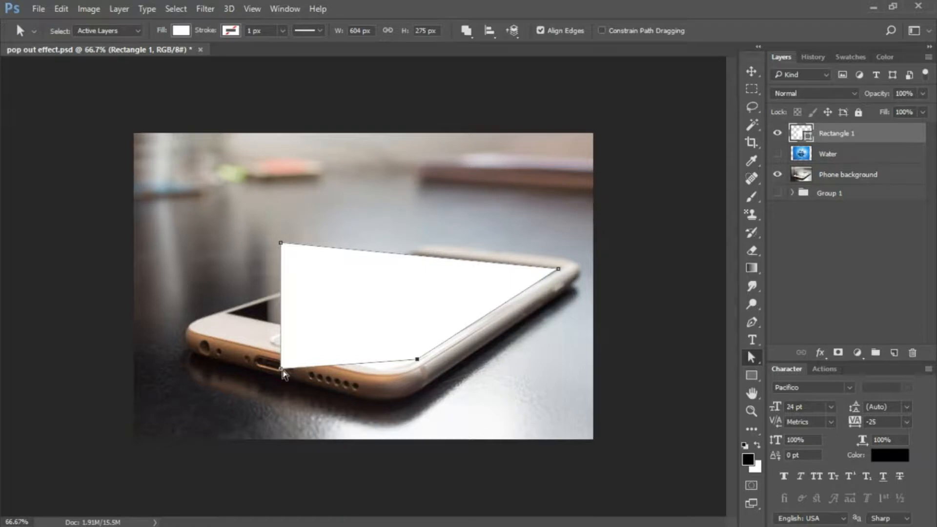
drag(282, 370, 229, 315)
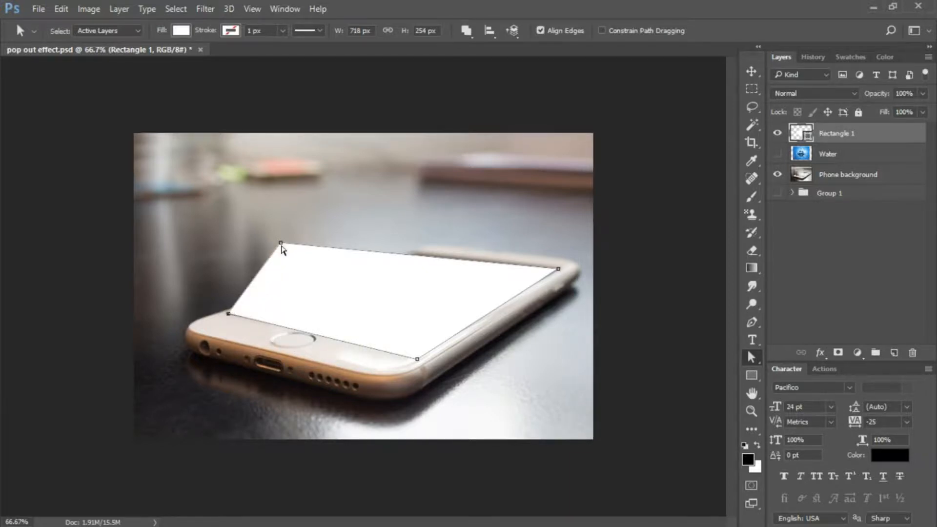
drag(282, 245, 416, 255)
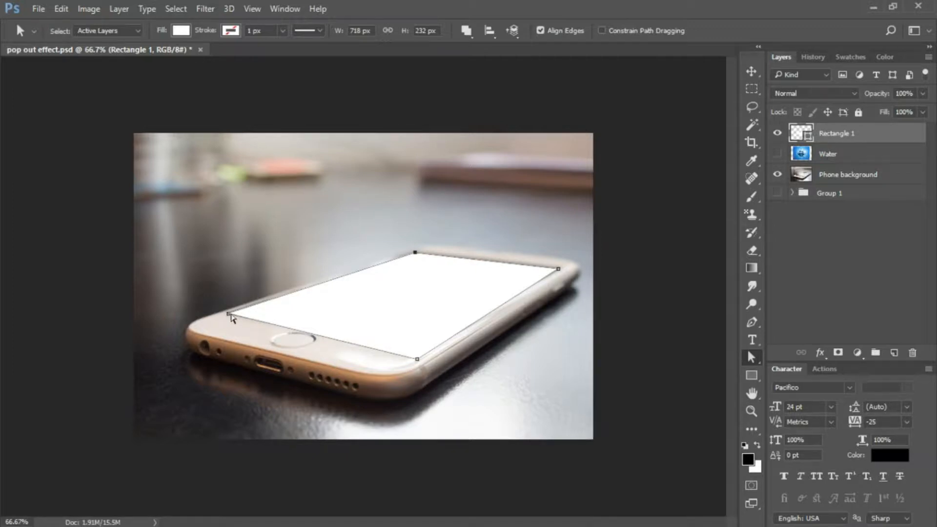
drag(231, 316, 228, 314)
mouse_move(418, 359)
mouse_down()
mouse_move(406, 355)
mouse_move(434, 332)
mouse_move(418, 353)
mouse_up()
right_click(422, 349)
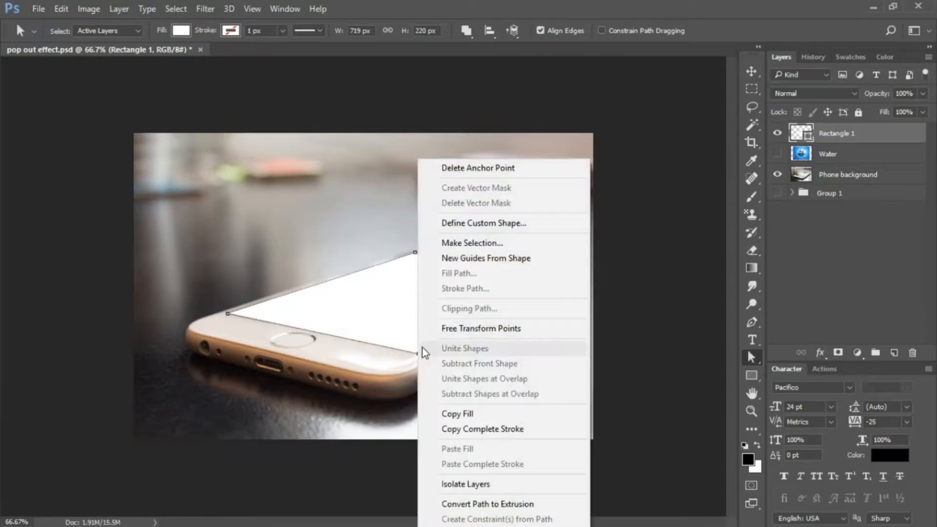
click(673, 351)
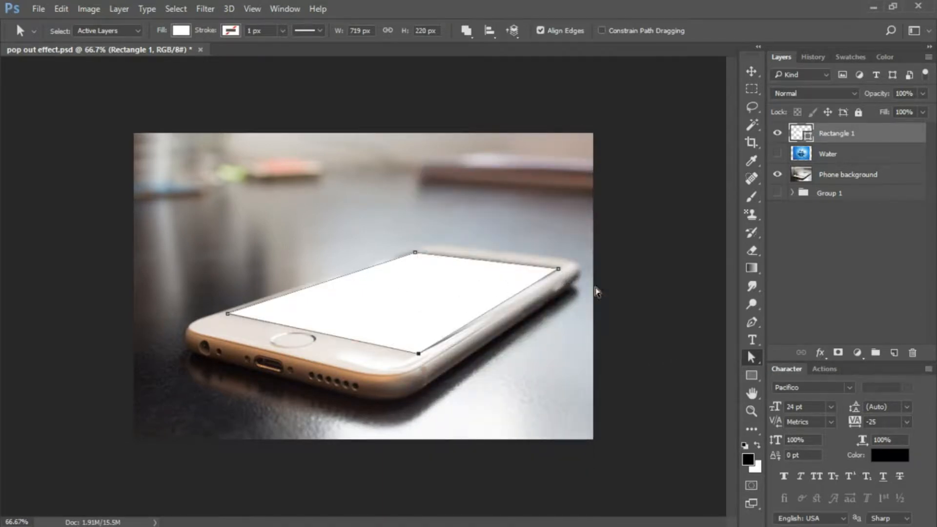
click(503, 327)
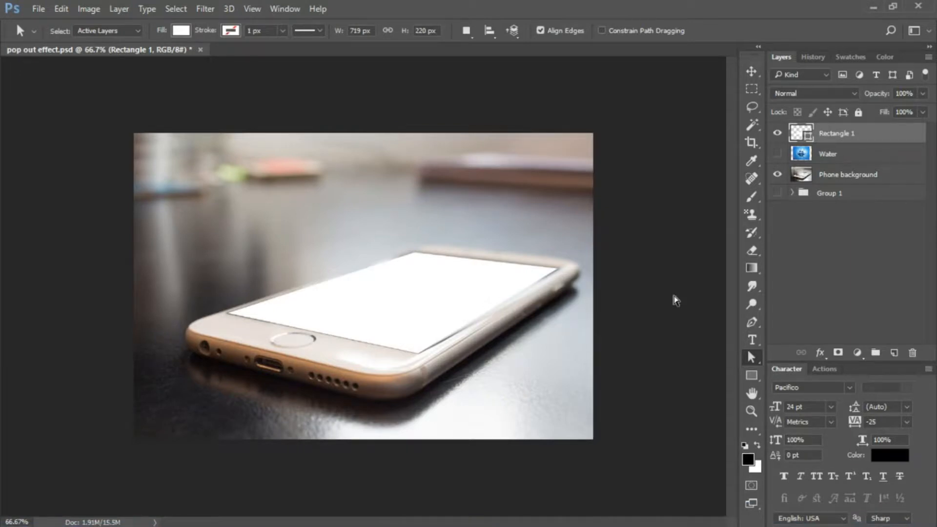
Give the Rectangle 1 layer an inner shadow with 75% opacity, 0 px distance, 31% choke and 21 px size, and Darker Color blending
click(821, 352)
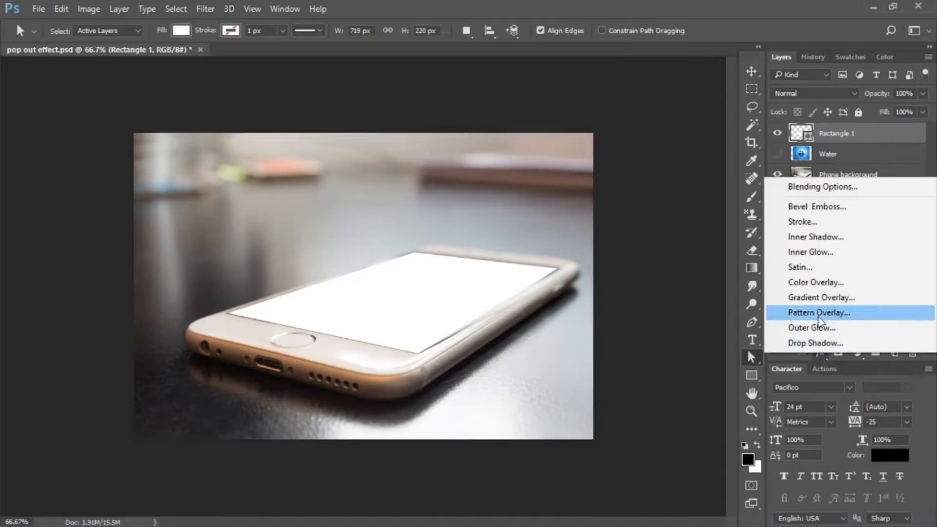
click(819, 237)
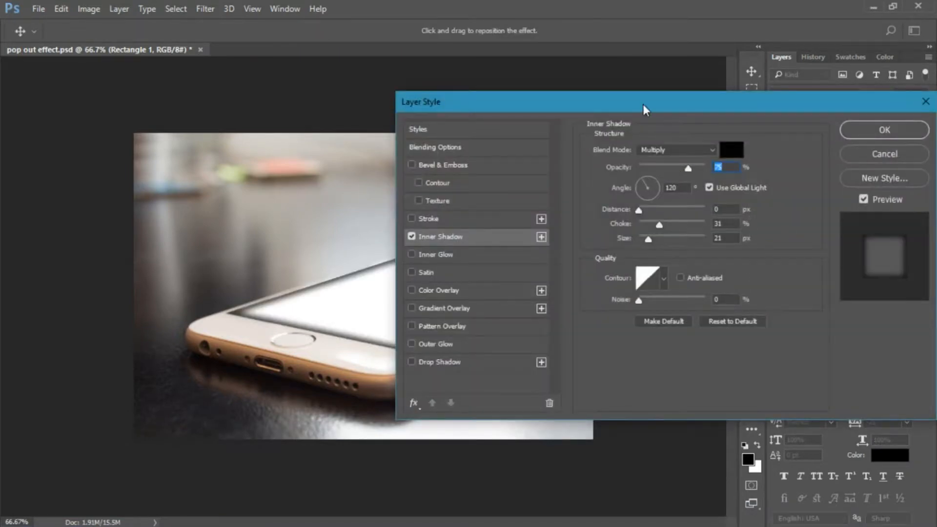
drag(643, 104, 789, 94)
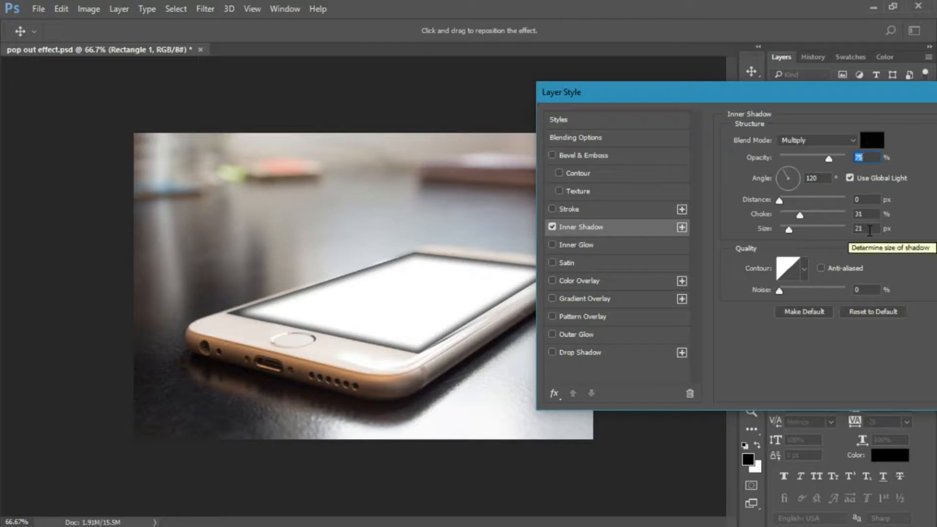
drag(827, 94, 649, 99)
click(832, 124)
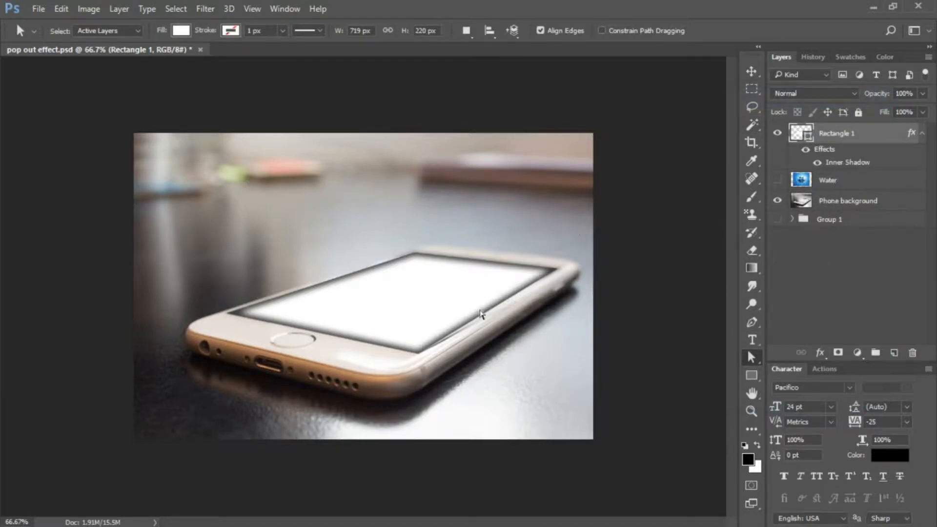
click(812, 96)
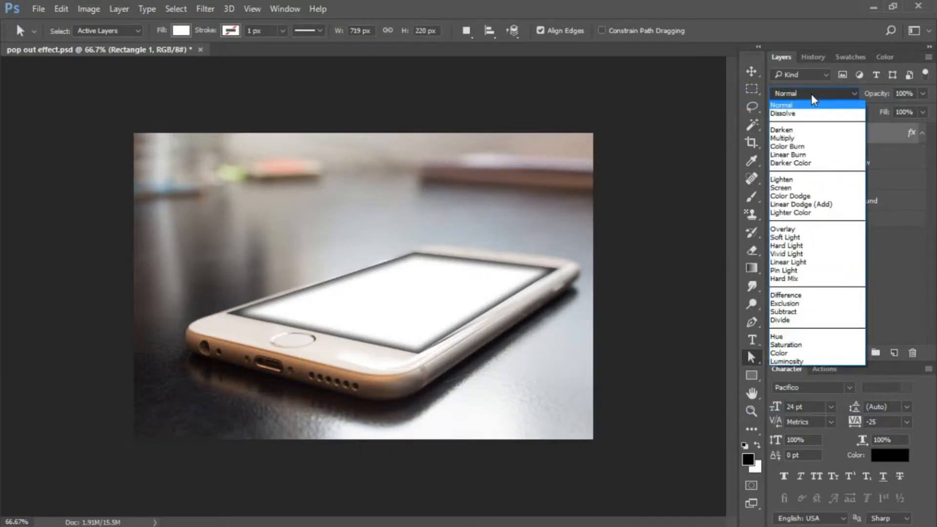
click(799, 164)
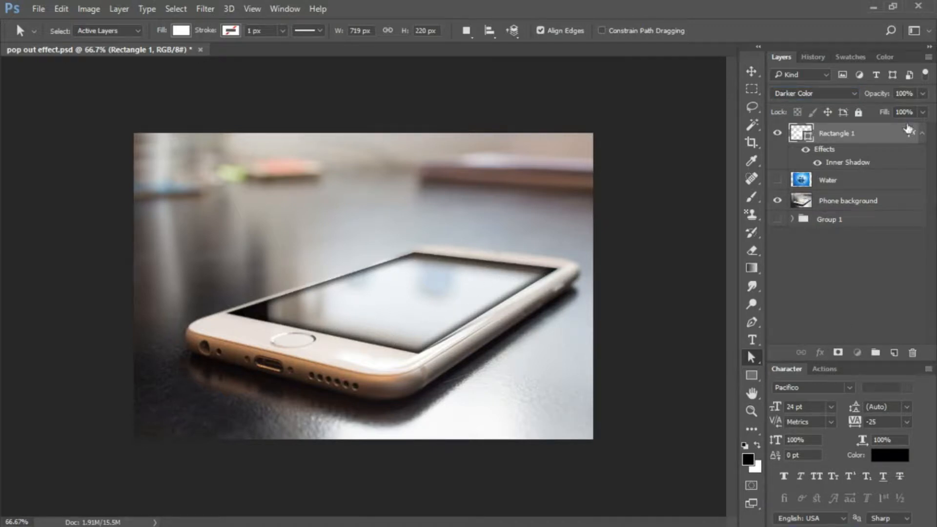
Show the Water layer above the Rectangle 1 layer and set its blend mode to Multiply
click(833, 187)
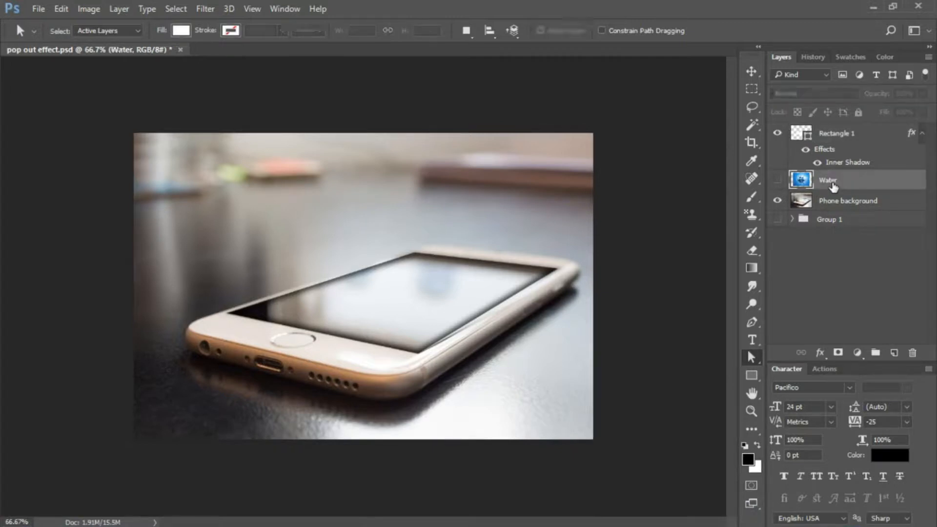
click(778, 180)
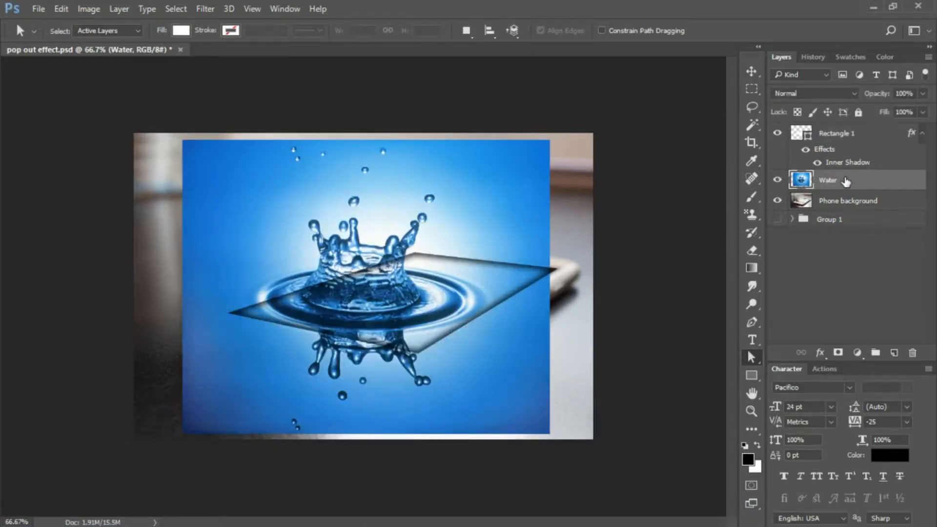
drag(846, 182, 851, 130)
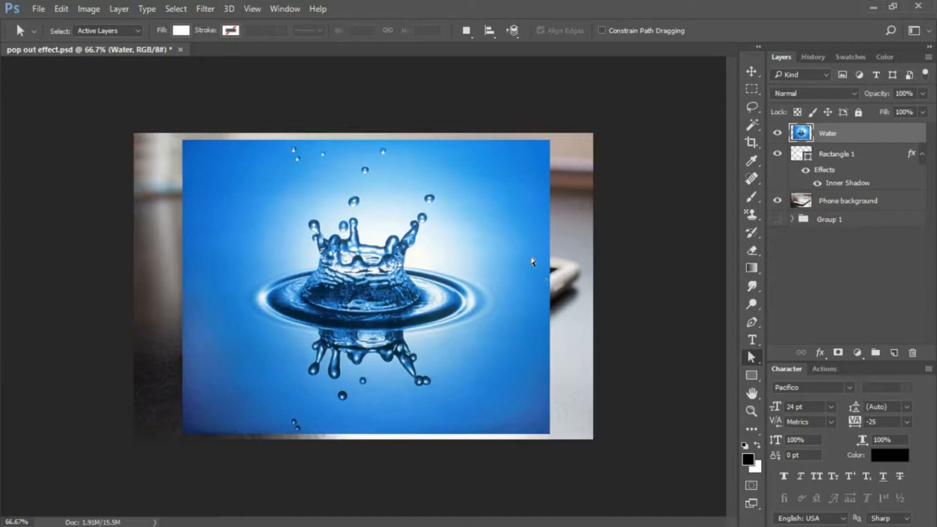
click(855, 92)
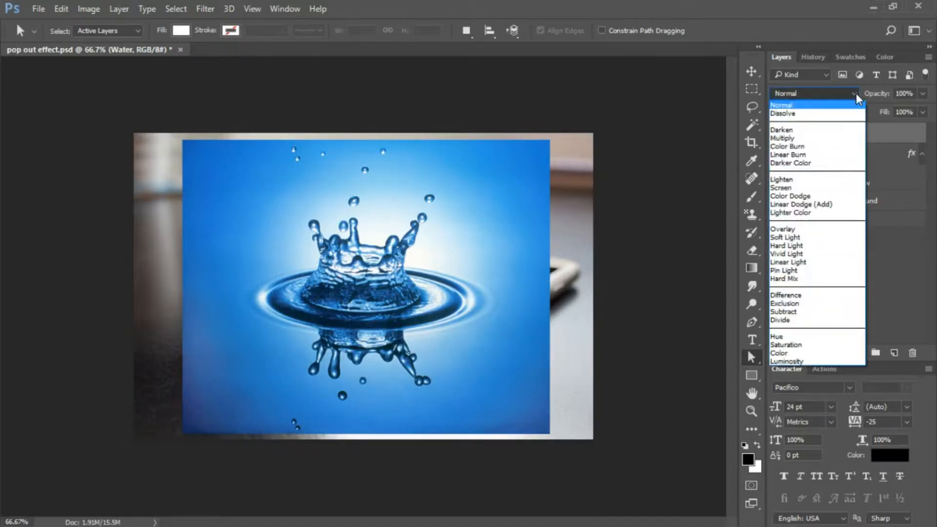
click(820, 141)
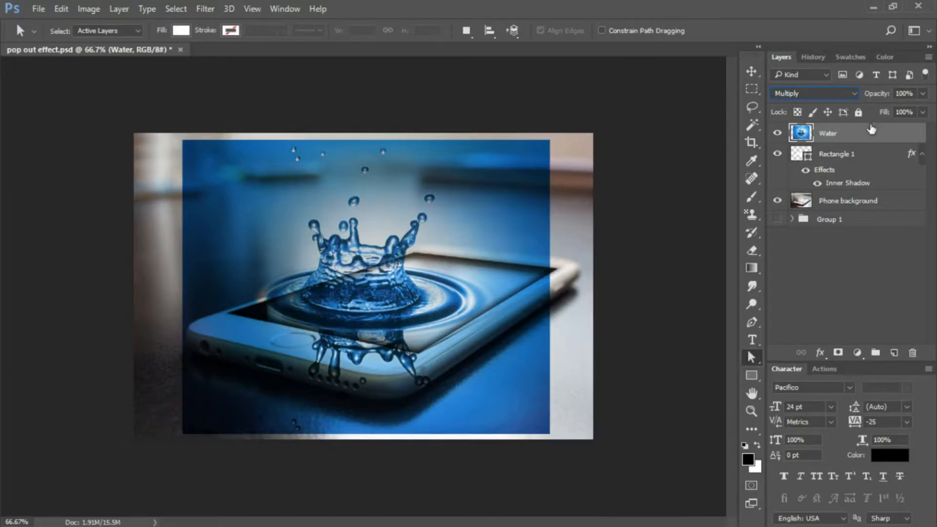
Scale the Water layer proportionally to 80% and shift it so the splash sits on the phone's screen
key(ctrl+t)
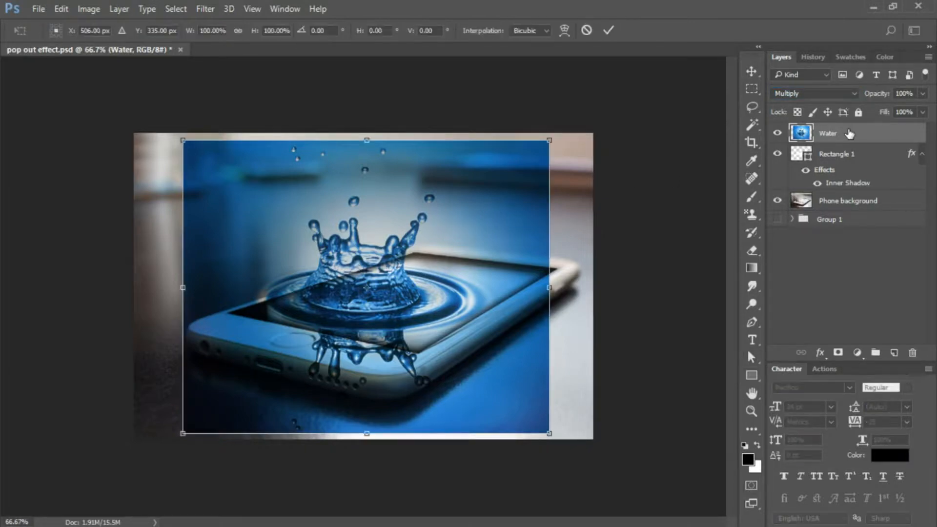
click(239, 32)
drag(290, 31, 247, 41)
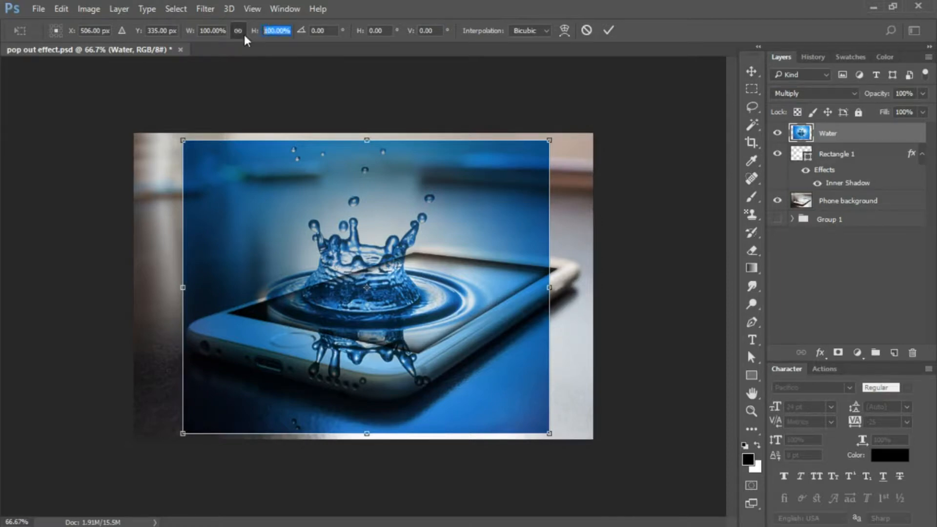
text(80)
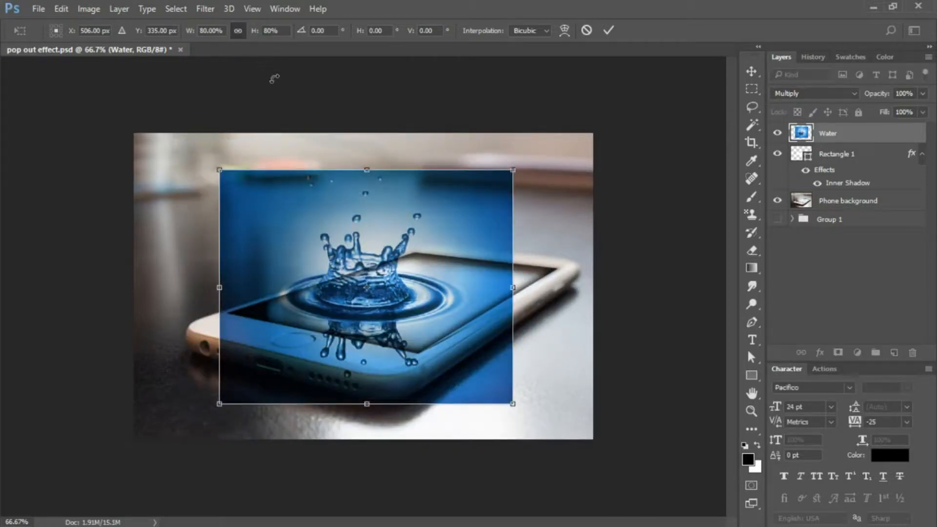
key(Return)
key(a)
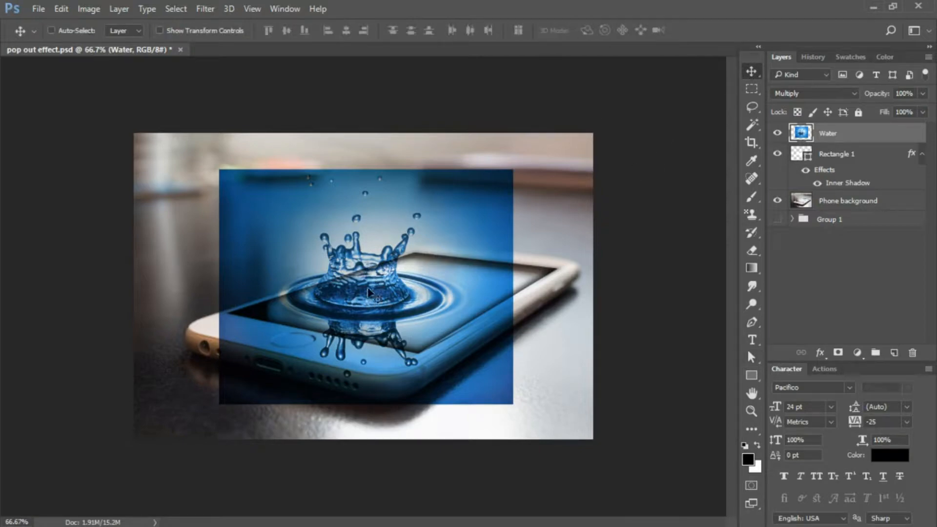
drag(366, 296, 380, 303)
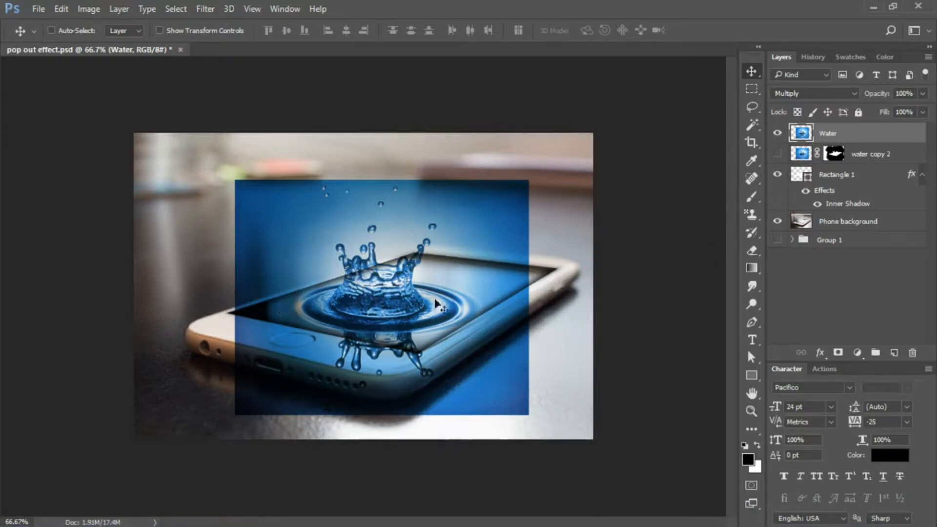
Show the masked water copy 2 layer, and hide the Water layer and place it below the Phone background layer
click(778, 154)
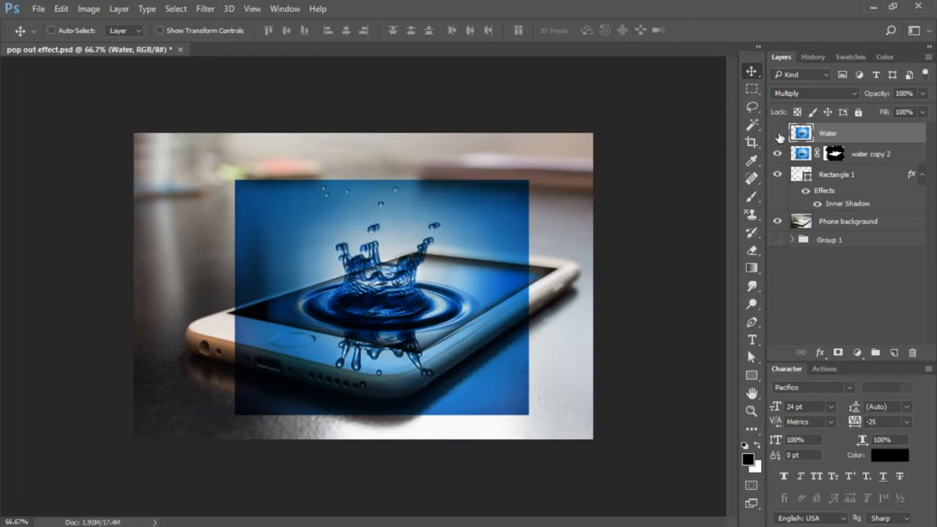
click(779, 135)
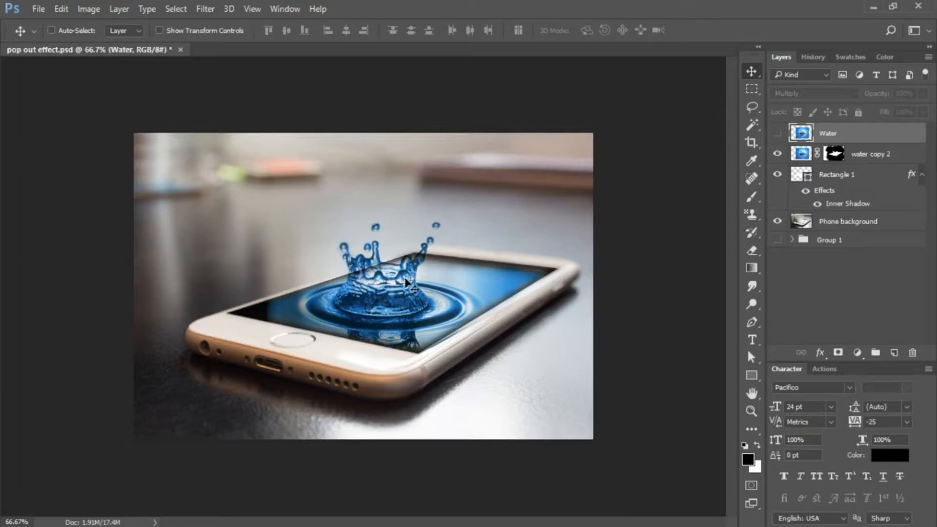
drag(830, 132, 789, 210)
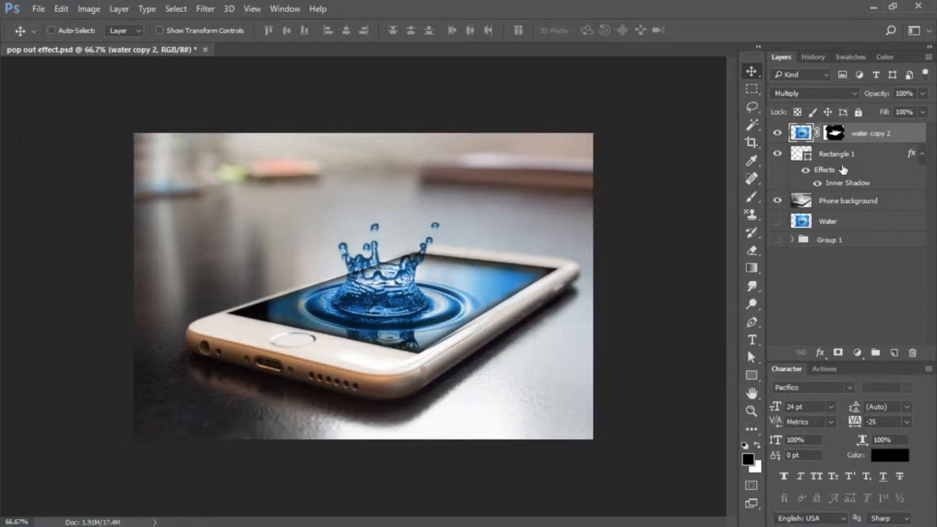
Duplicate the water copy 2 layer as water copy 3 and set the duplicate's blend mode to Screen
key(ctrl+j)
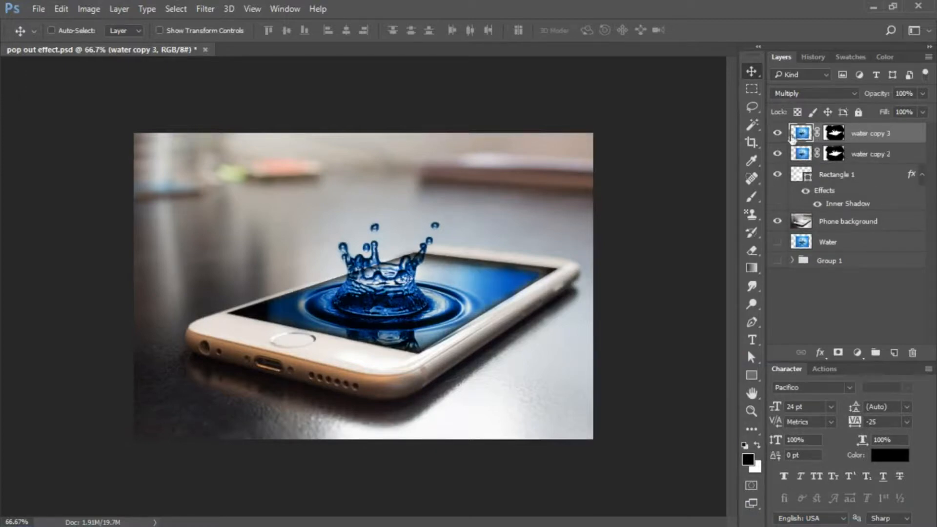
click(815, 93)
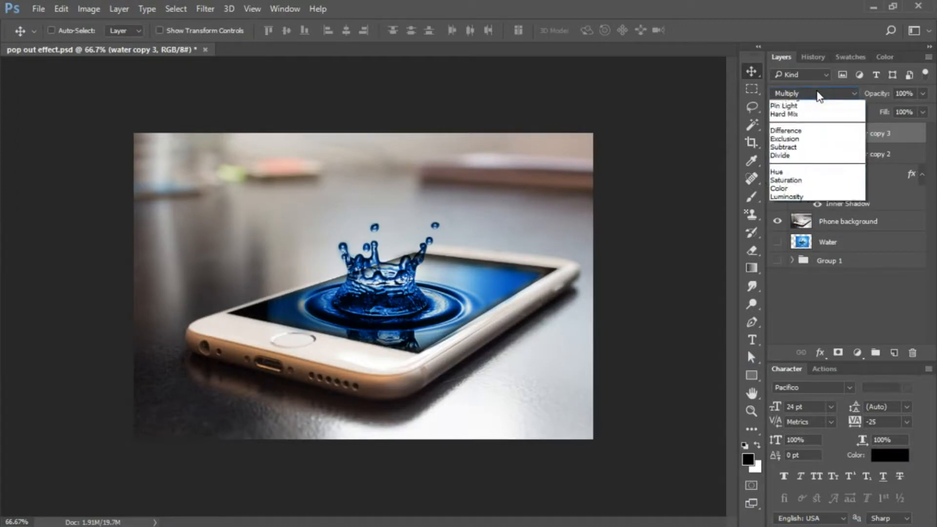
click(797, 188)
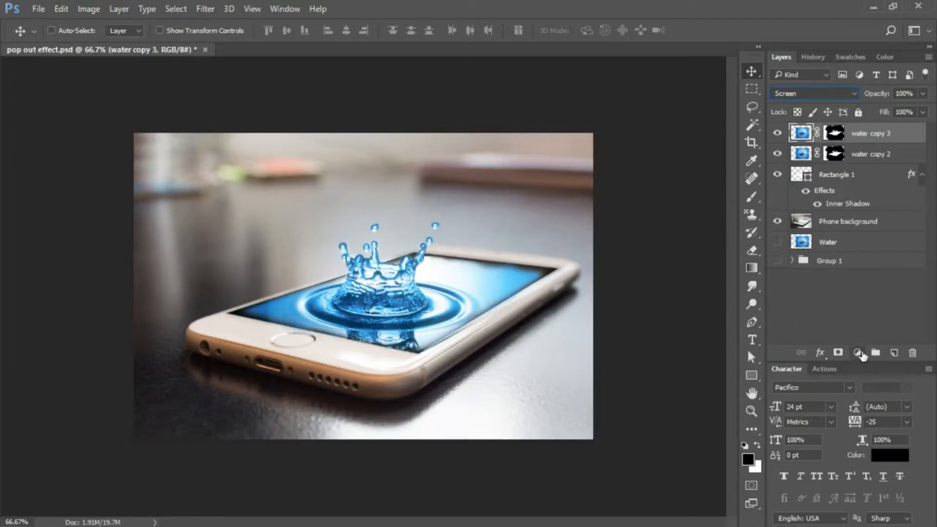
Add a Hue/Saturation adjustment with saturation -65 and lightness 5, clipped to the water copy 3 layer
click(857, 353)
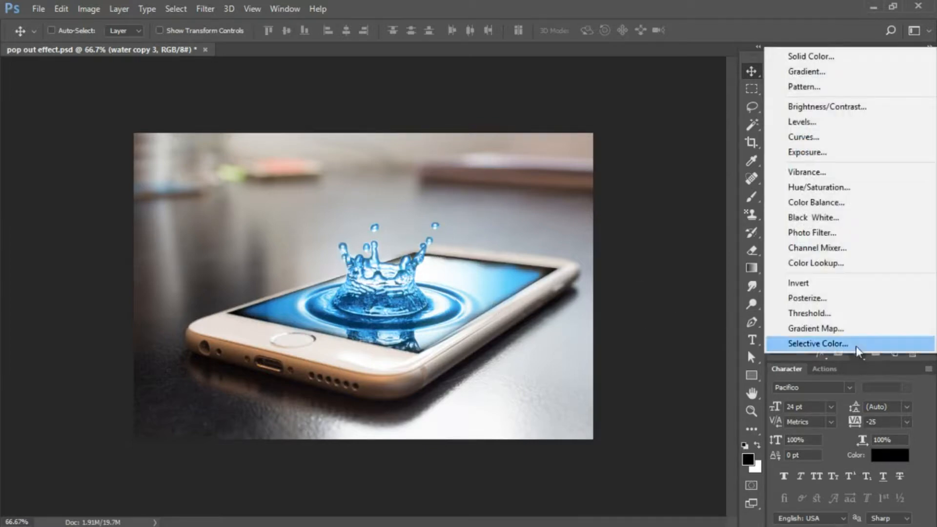
click(829, 188)
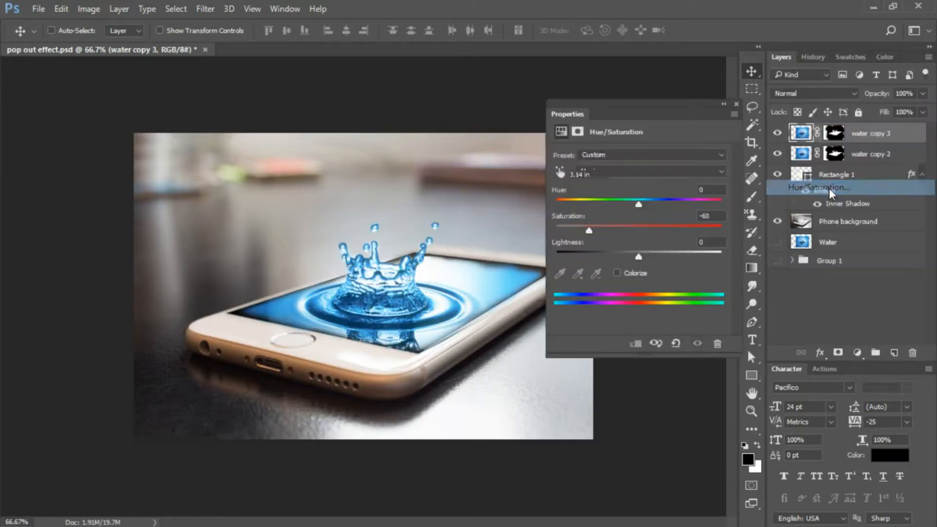
click(692, 215)
text(-)
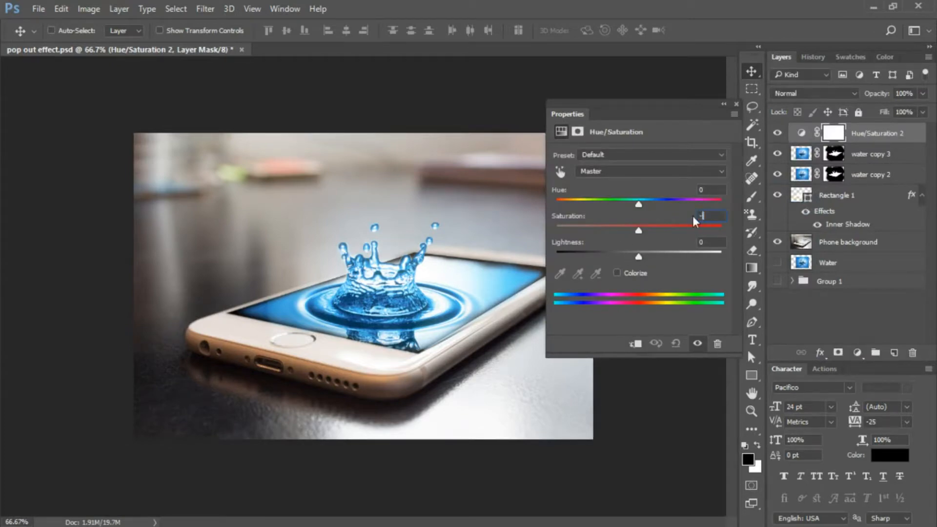
text(65)
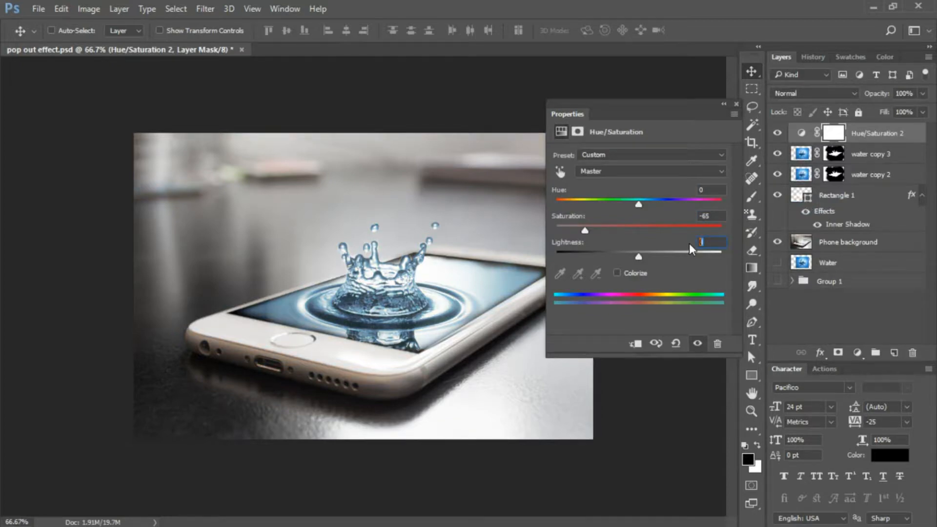
text(5)
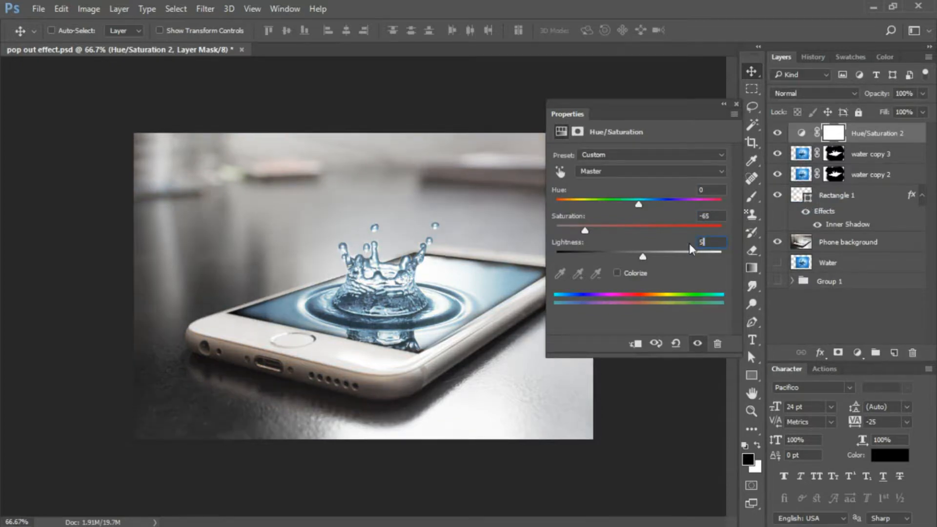
click(636, 345)
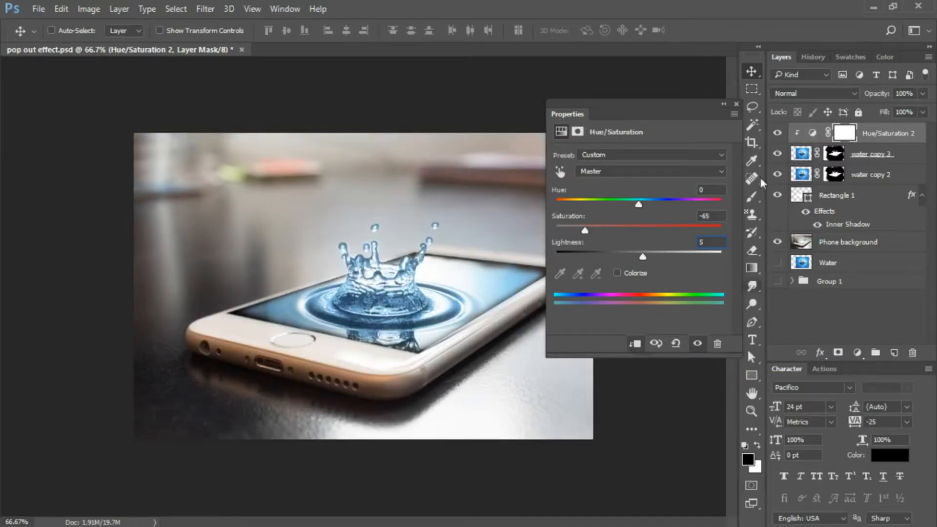
click(737, 104)
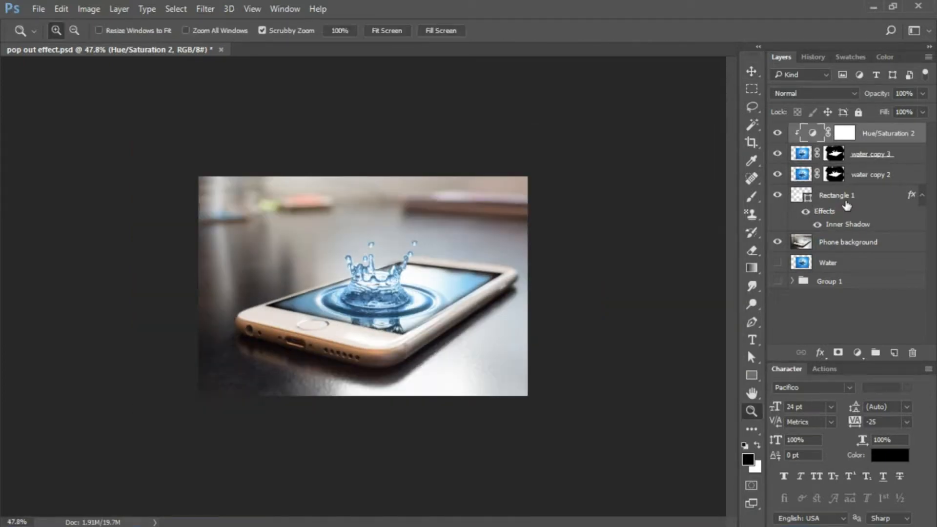
Convert the Rectangle 1 layer to a smart object and add a layer mask to it
click(848, 197)
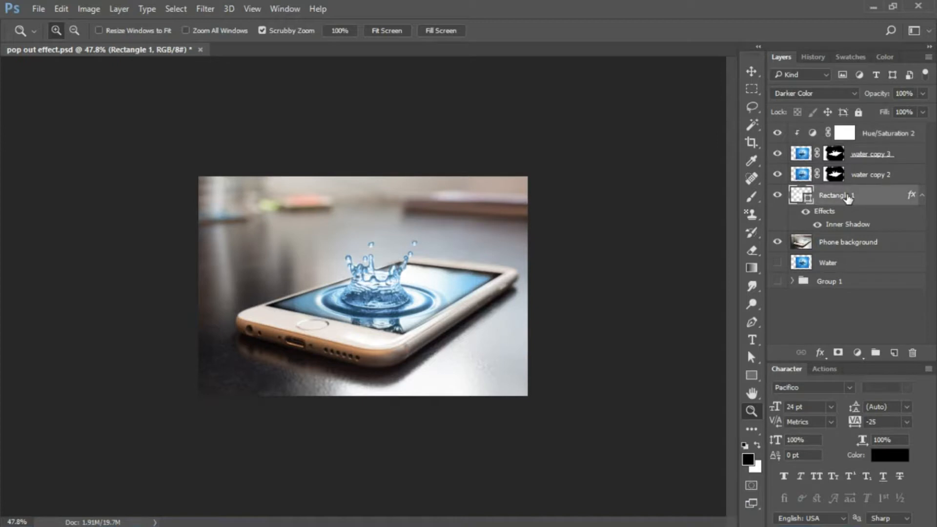
right_click(847, 197)
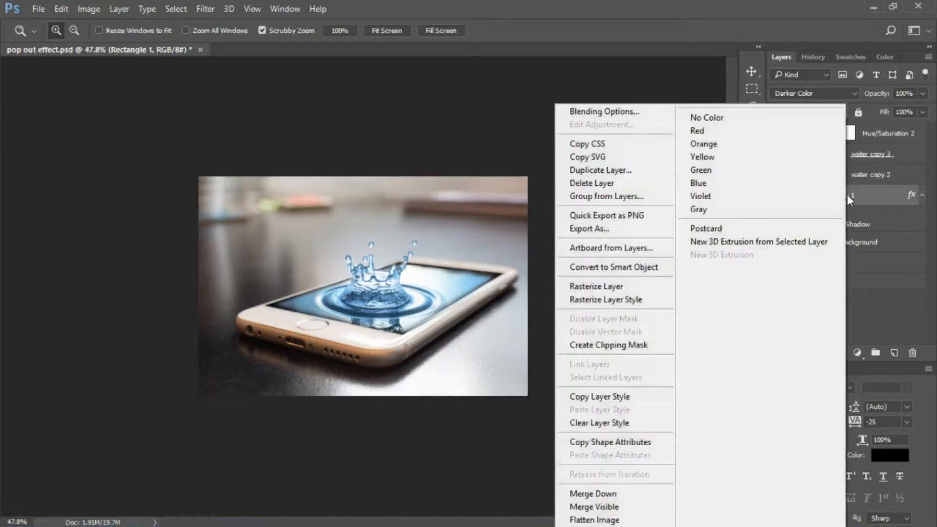
click(634, 270)
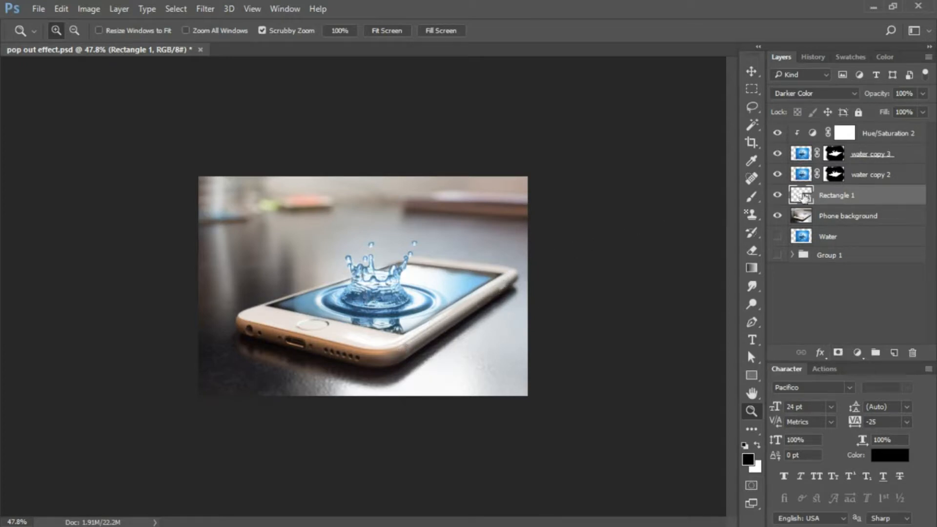
click(838, 352)
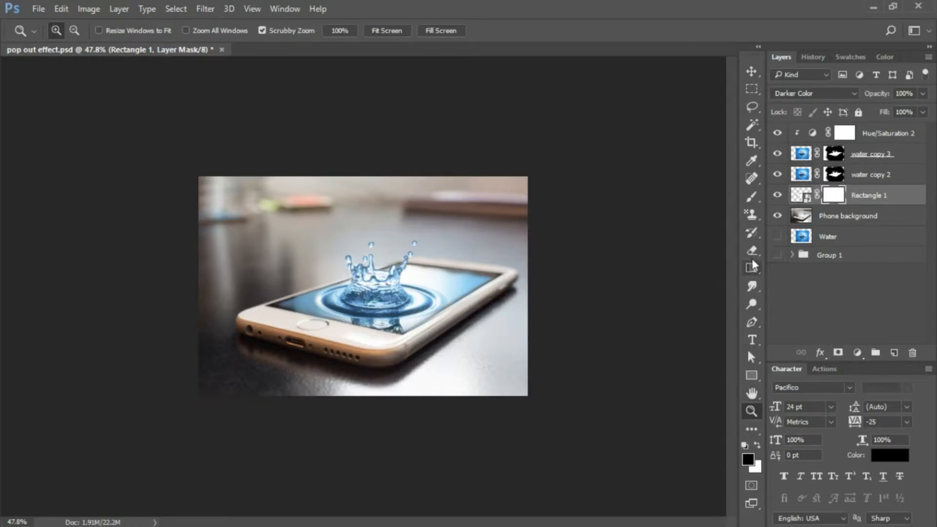
Paint black on the Rectangle 1 mask with a soft 50 px brush along the screen's back edge left of the splash
click(752, 197)
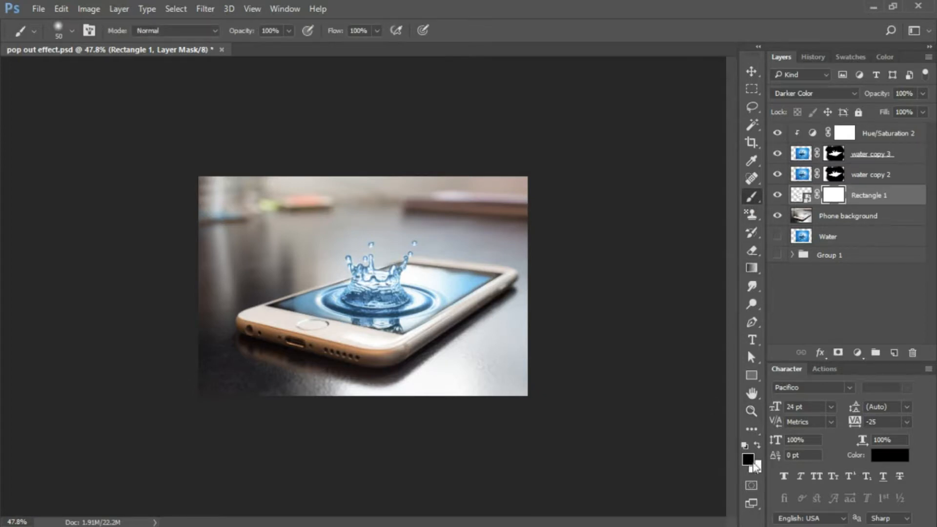
click(751, 411)
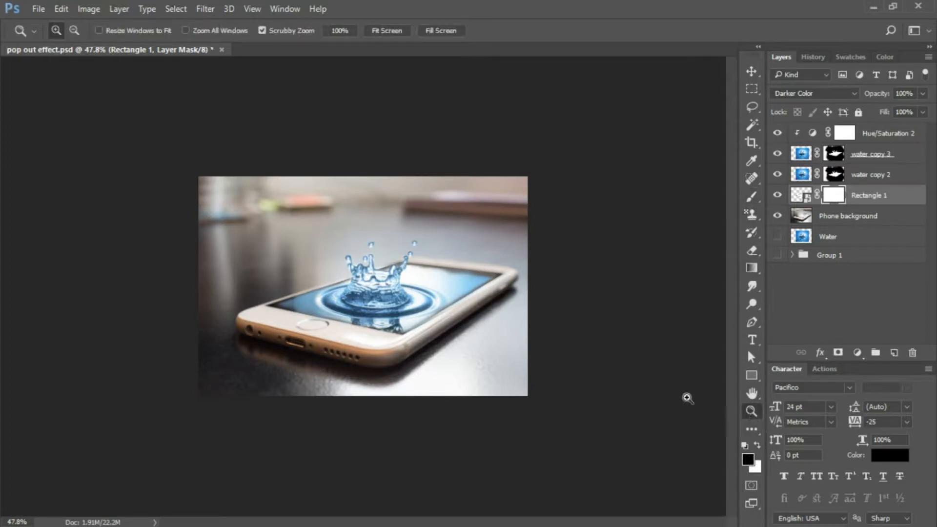
drag(369, 282, 454, 270)
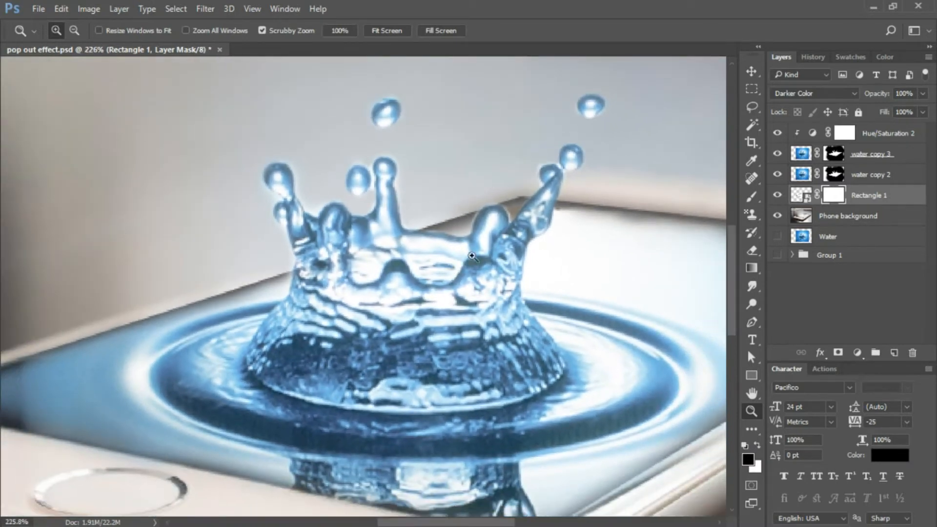
click(751, 197)
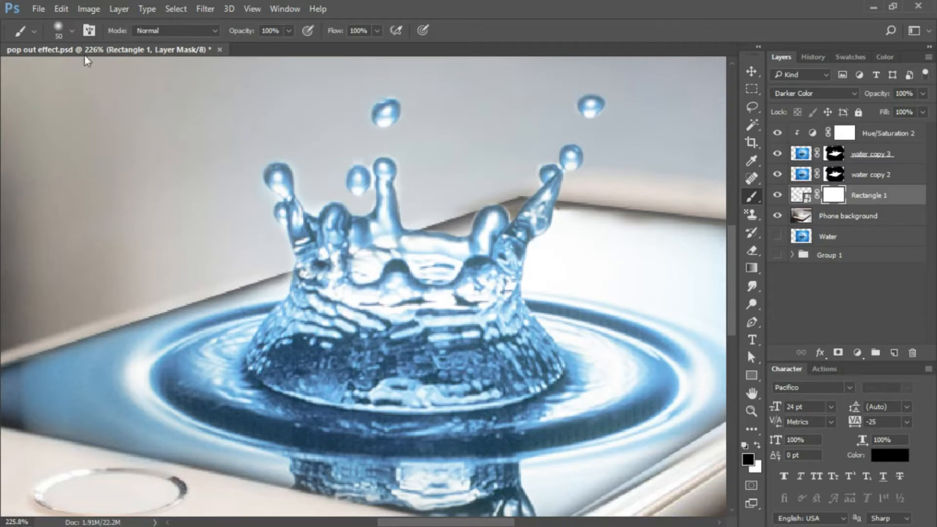
click(72, 32)
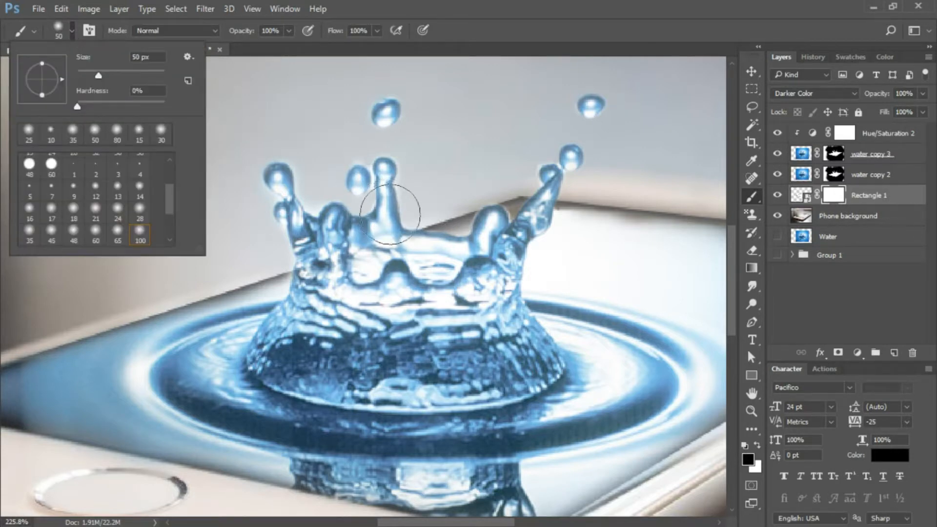
key(Return)
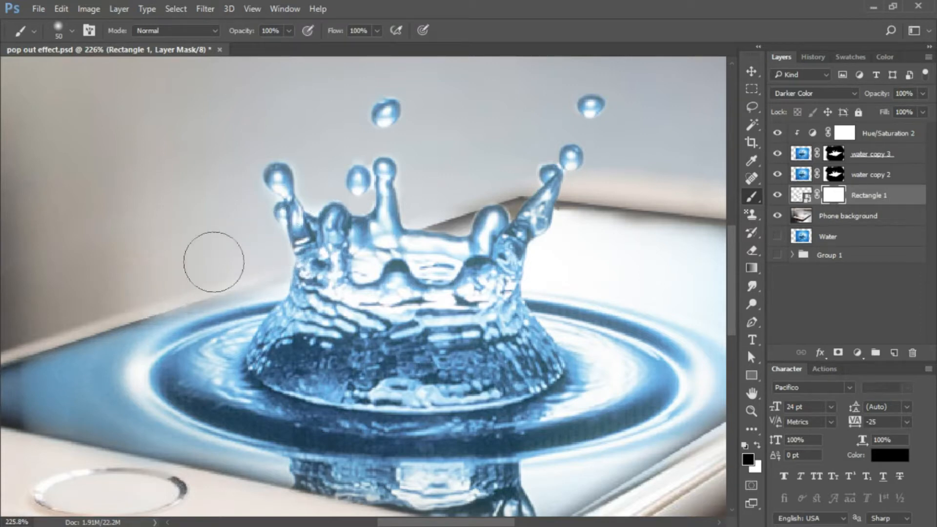
mouse_move(107, 297)
mouse_down()
mouse_move(61, 339)
mouse_move(88, 327)
mouse_up()
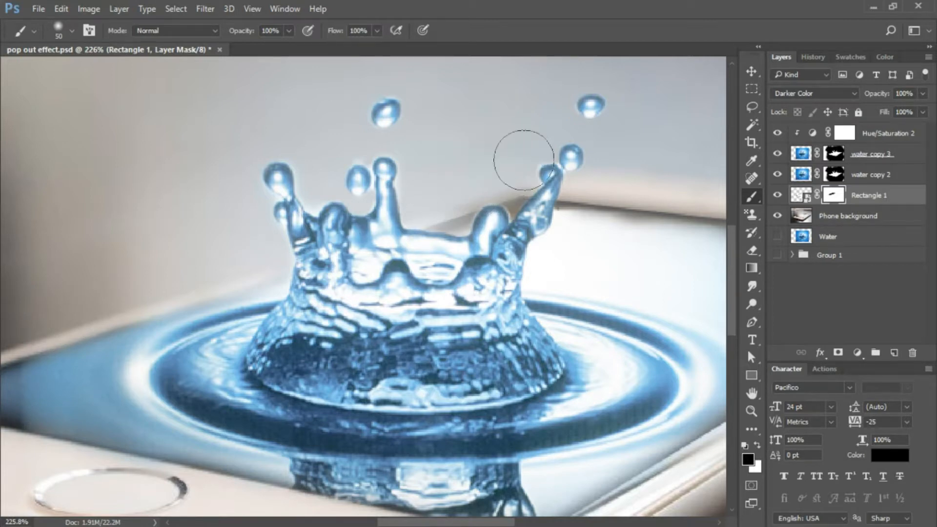
Soften the shadow along the phone screen's right-hand long edge by painting black on the Rectangle 1 mask
key(space)
mouse_move(261, 471)
mouse_down()
mouse_move(408, 368)
mouse_move(454, 352)
mouse_up()
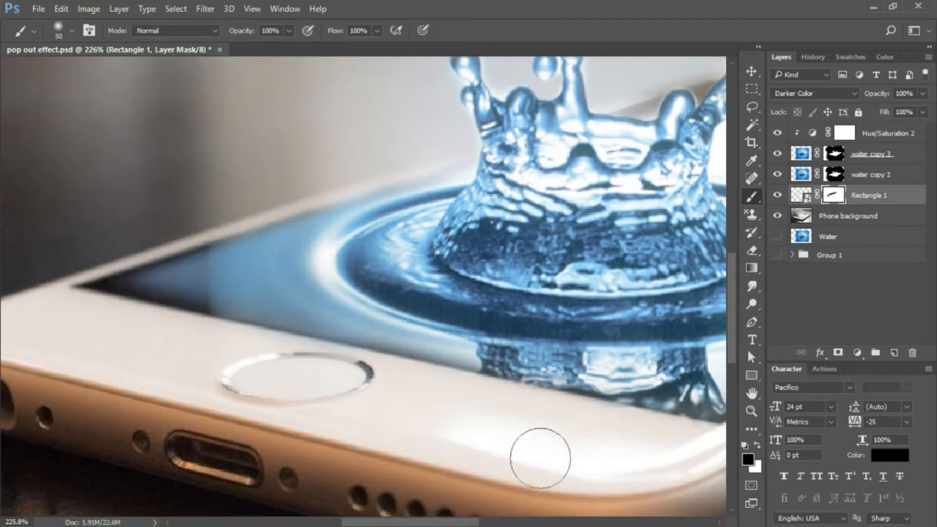
key(space)
drag(540, 456, 72, 437)
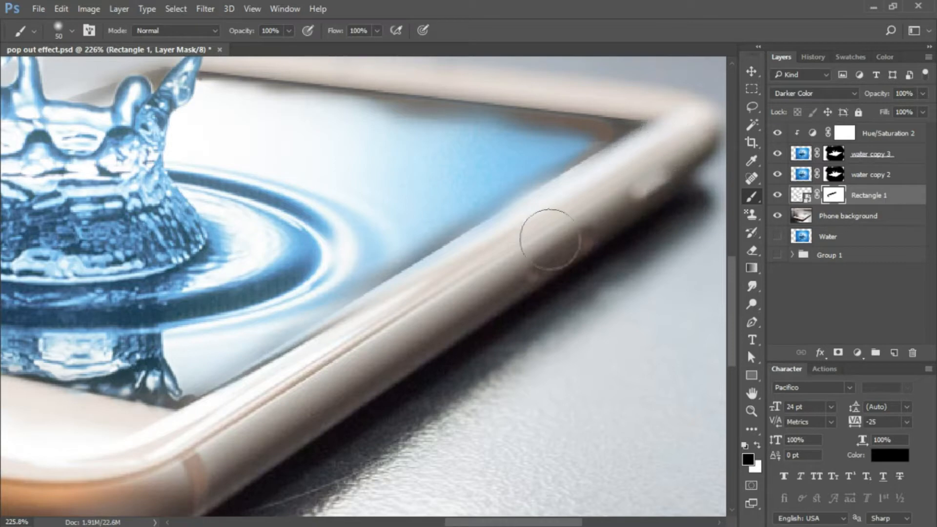
mouse_move(381, 319)
mouse_down()
mouse_move(257, 414)
mouse_move(303, 384)
mouse_move(218, 418)
mouse_up()
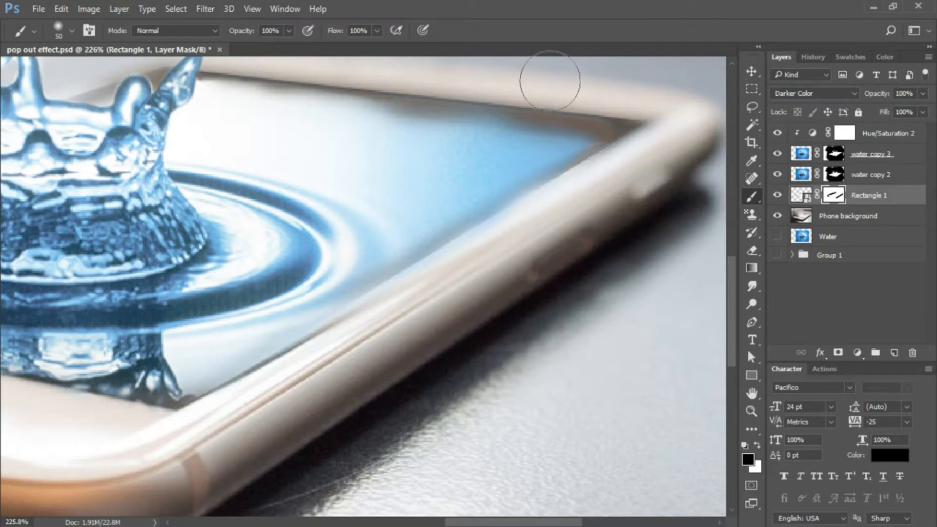
mouse_move(426, 181)
mouse_down()
mouse_move(731, 262)
mouse_move(649, 214)
mouse_up()
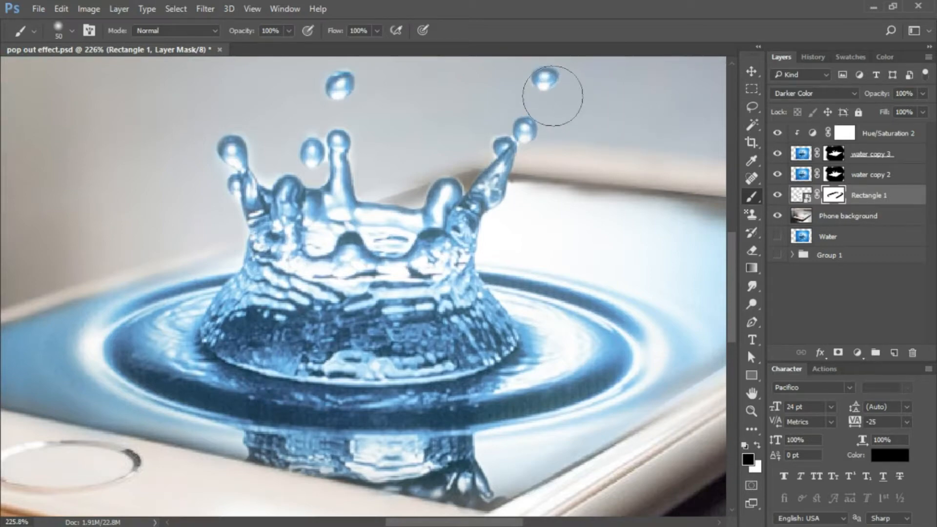
Clip the water copy 3 layer to the water copy 2 layer below it
key(ctrl+minus)
key(ctrl+minus)
key(ctrl+minus)
key(ctrl+minus)
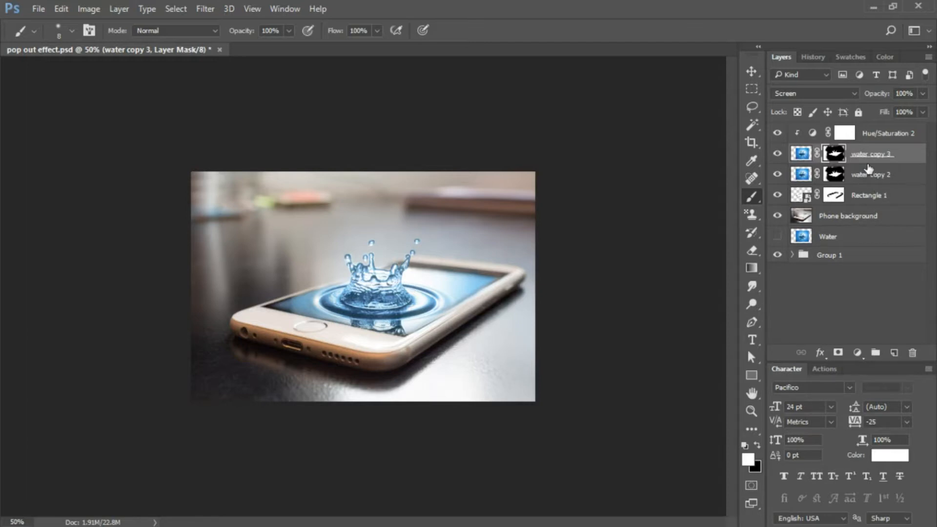
drag(869, 167, 867, 160)
alt+click(862, 161)
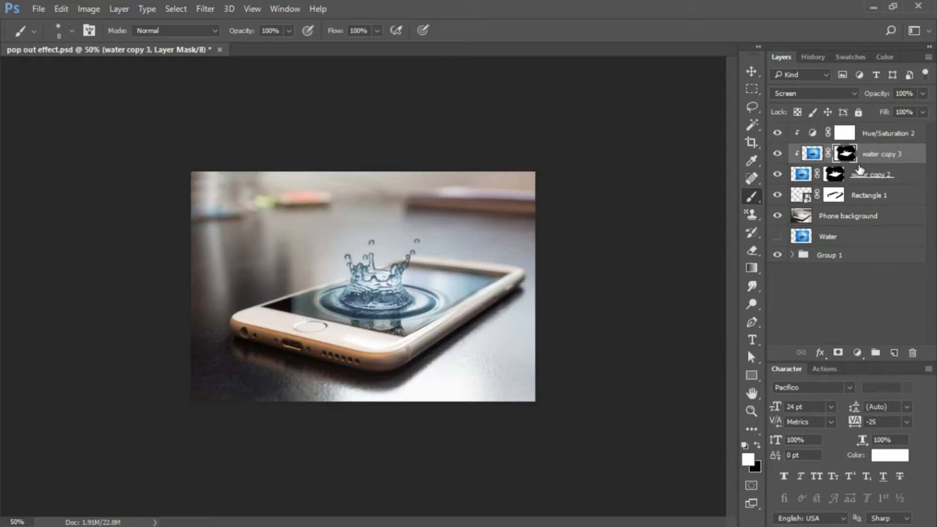
drag(860, 170, 858, 162)
drag(858, 162, 860, 170)
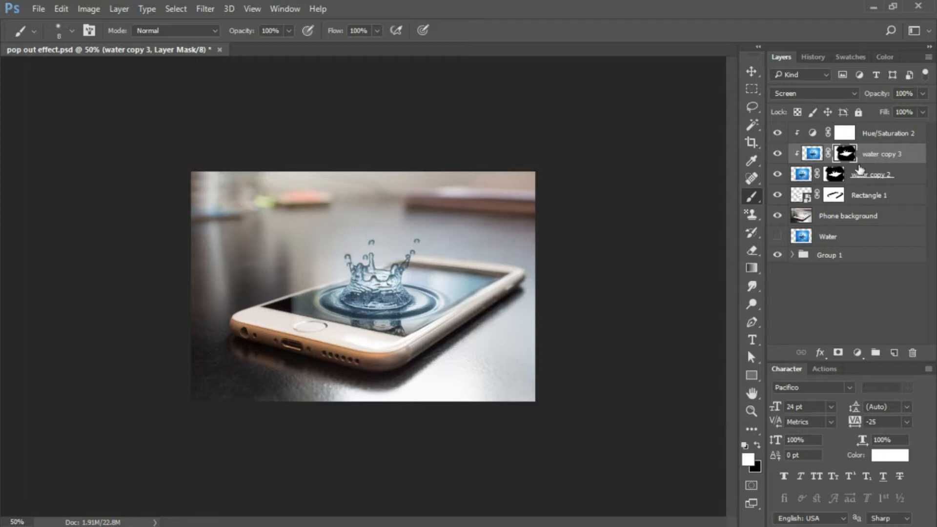
Stamp all visible layers into a new layer above Hue/Saturation 2, and swap the foreground colour to black
click(884, 133)
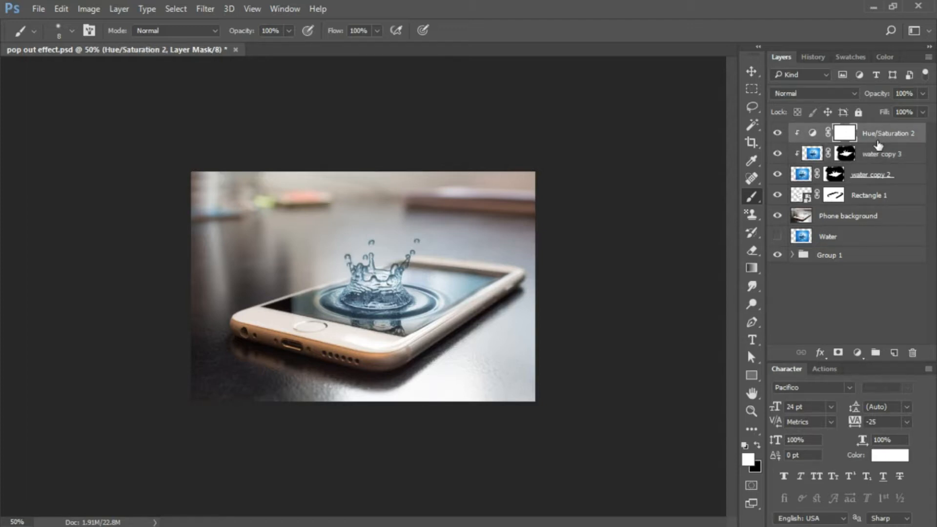
key(ctrl+shift+alt+e)
key(x)
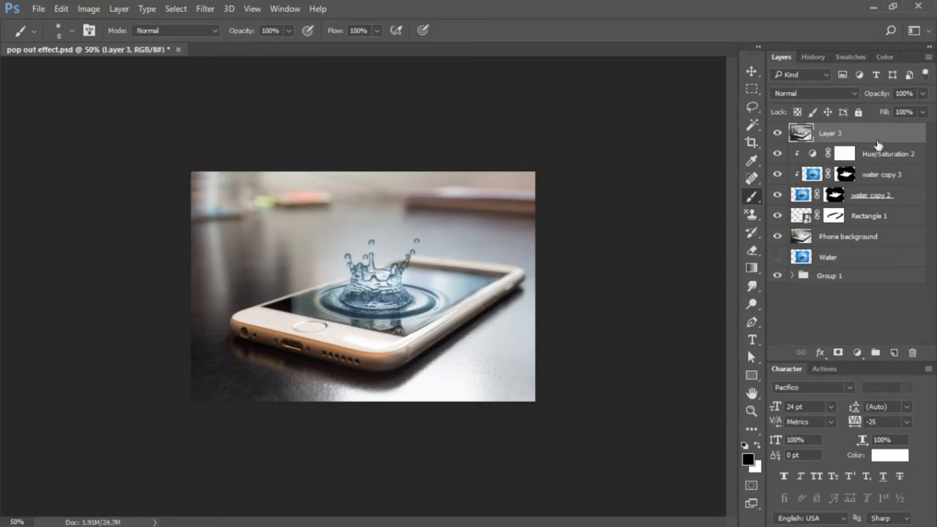
Smudge the water's blue edge into the screen's black left corner on Layer 3, using Lighten mode, 33% strength and a 25 px brush
key(r)
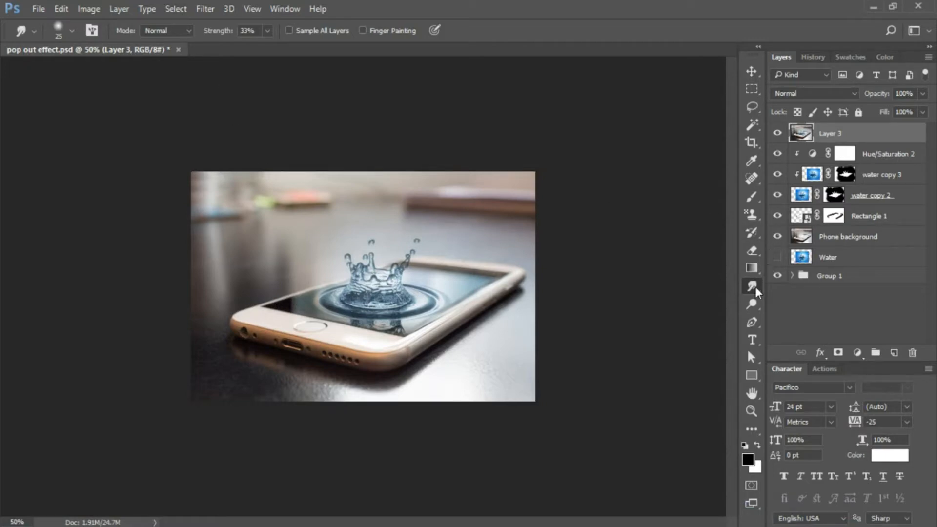
click(189, 32)
click(155, 61)
click(752, 410)
drag(284, 307, 348, 298)
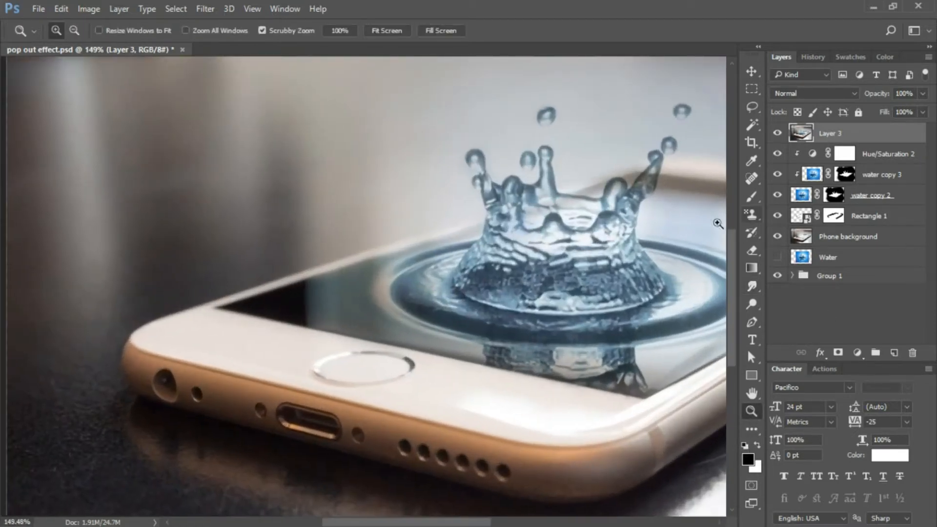
click(752, 287)
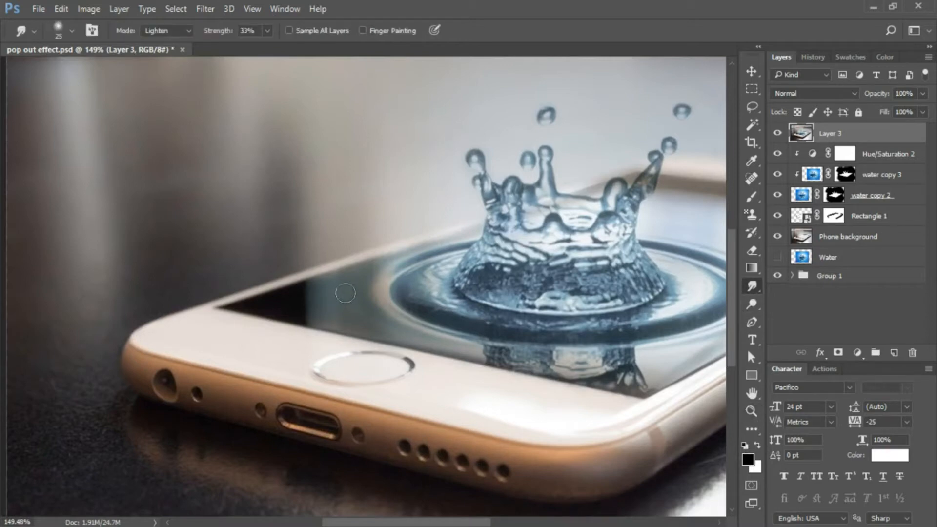
drag(355, 286, 257, 301)
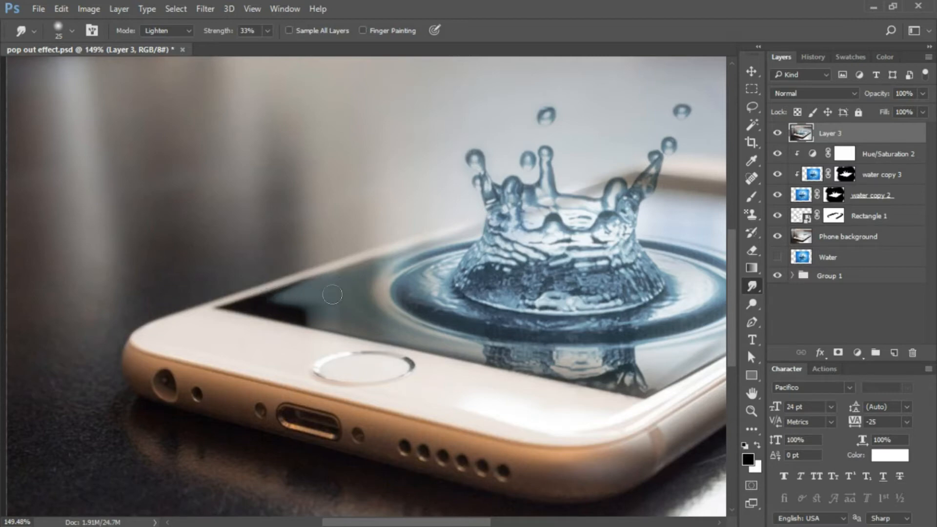
mouse_move(330, 301)
mouse_down()
mouse_move(311, 311)
mouse_move(273, 309)
mouse_up()
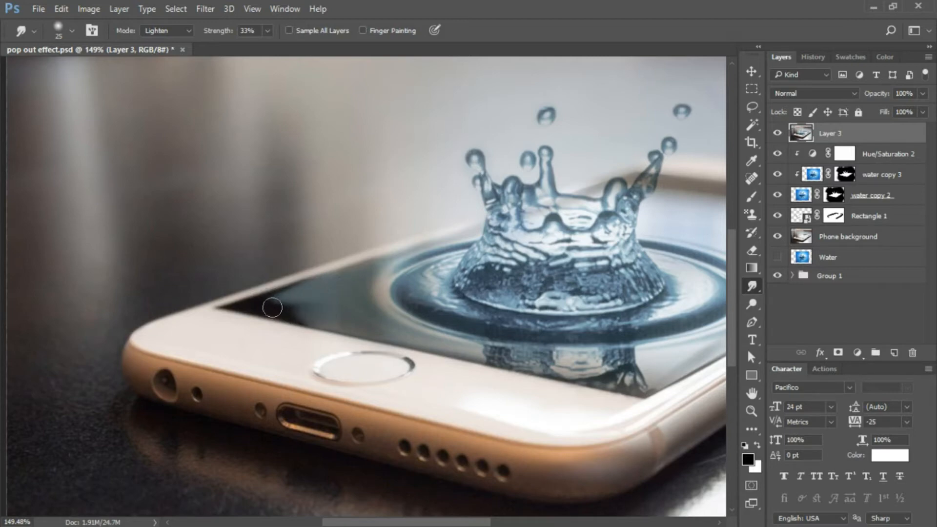
Smudge the blue water tone over the remaining black area at the phone screen's left corner and lower edge on Layer 3
mouse_move(326, 320)
mouse_down()
mouse_move(258, 305)
mouse_move(323, 316)
mouse_move(262, 306)
mouse_up()
mouse_move(321, 305)
mouse_down()
mouse_move(256, 305)
mouse_move(279, 297)
mouse_move(247, 306)
mouse_up()
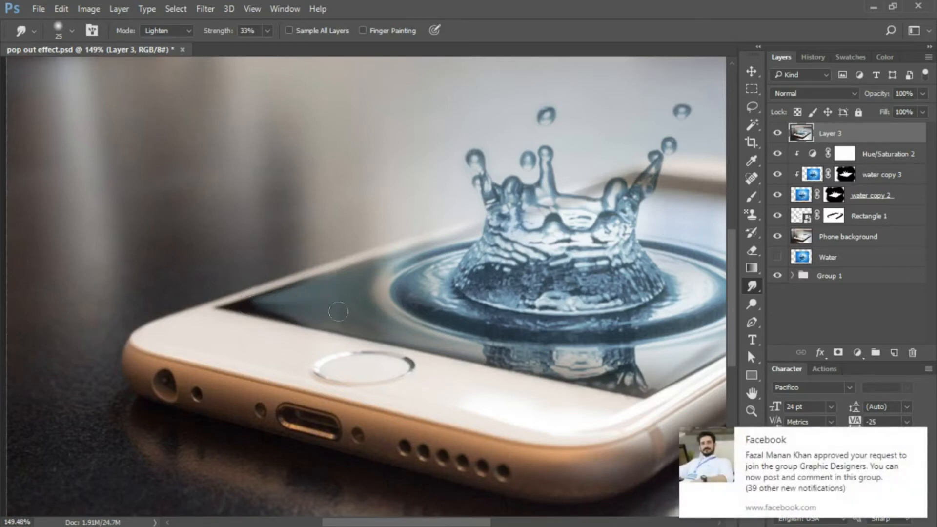
drag(338, 315, 259, 310)
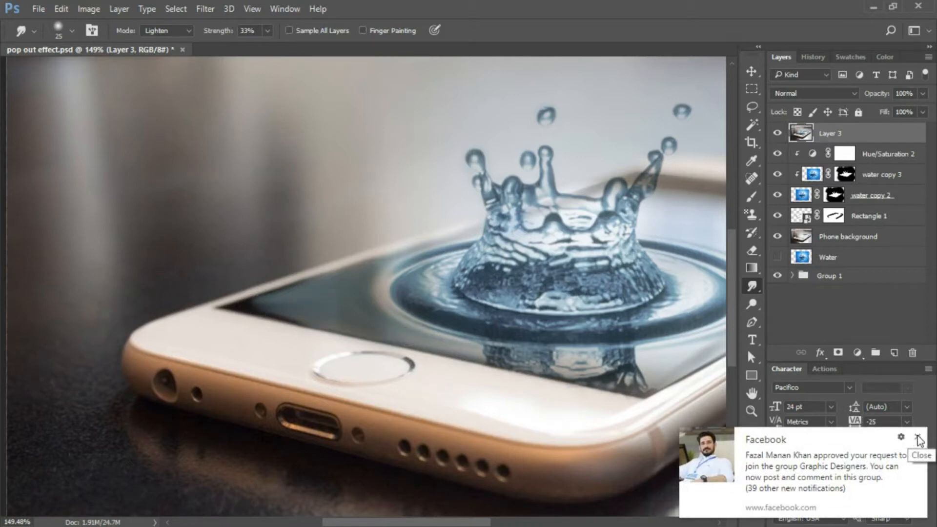
click(918, 437)
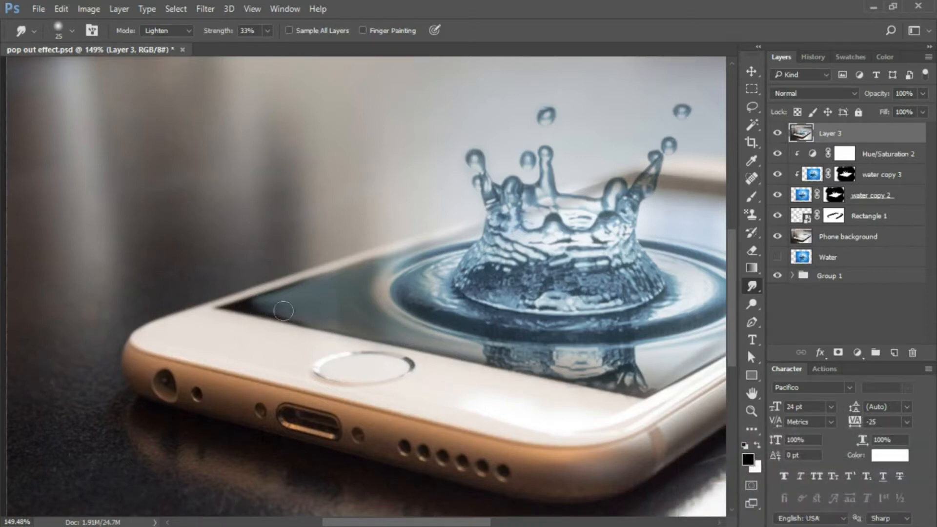
drag(330, 306, 245, 307)
drag(301, 305, 258, 304)
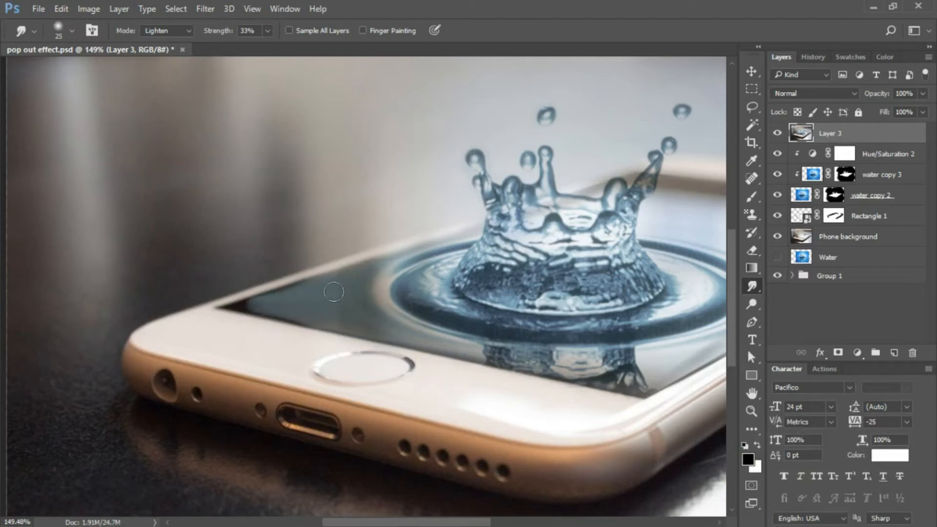
mouse_move(335, 291)
mouse_down()
mouse_move(243, 303)
mouse_move(312, 304)
mouse_move(229, 307)
mouse_up()
drag(293, 308, 229, 309)
drag(322, 307, 239, 311)
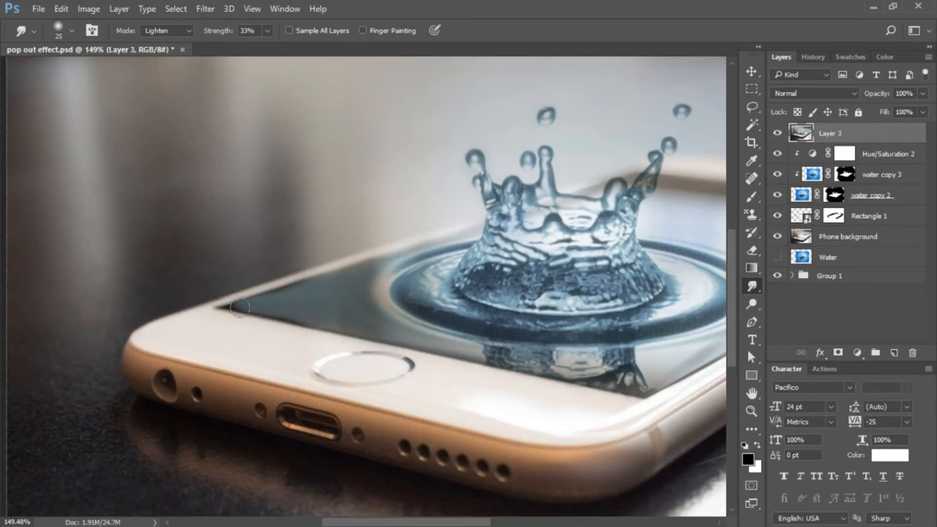
mouse_move(335, 318)
mouse_down()
mouse_move(274, 315)
mouse_move(233, 299)
mouse_up()
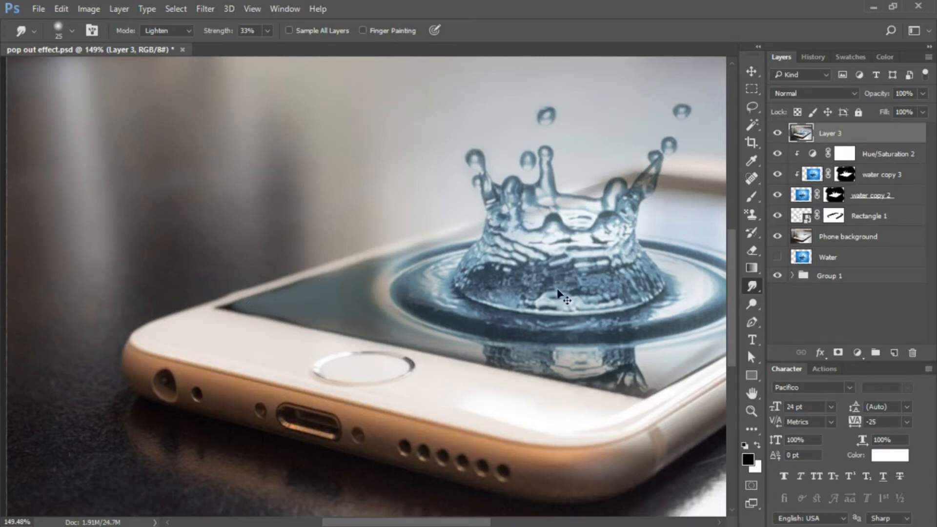
Stamp all visible layers into a new layer above Layer 3
key(ctrl+minus)
key(ctrl+minus)
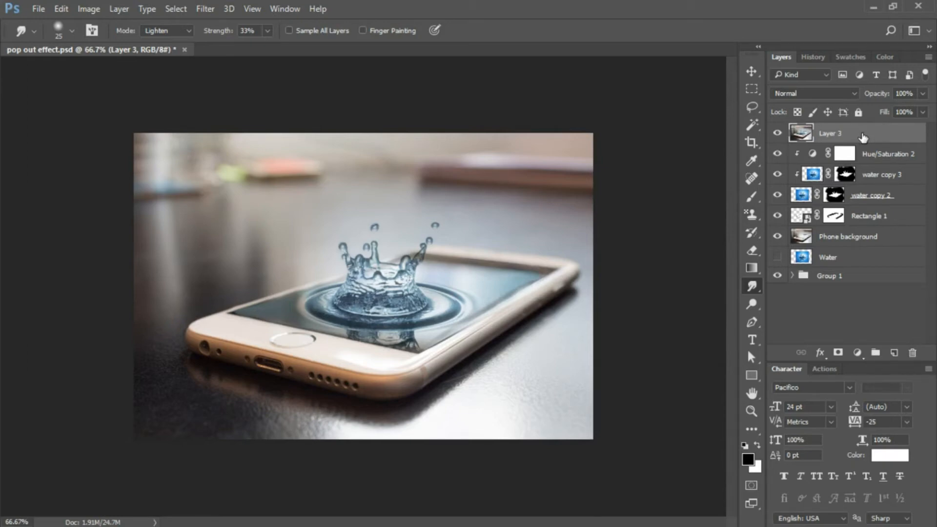
key(ctrl+shift+alt+e)
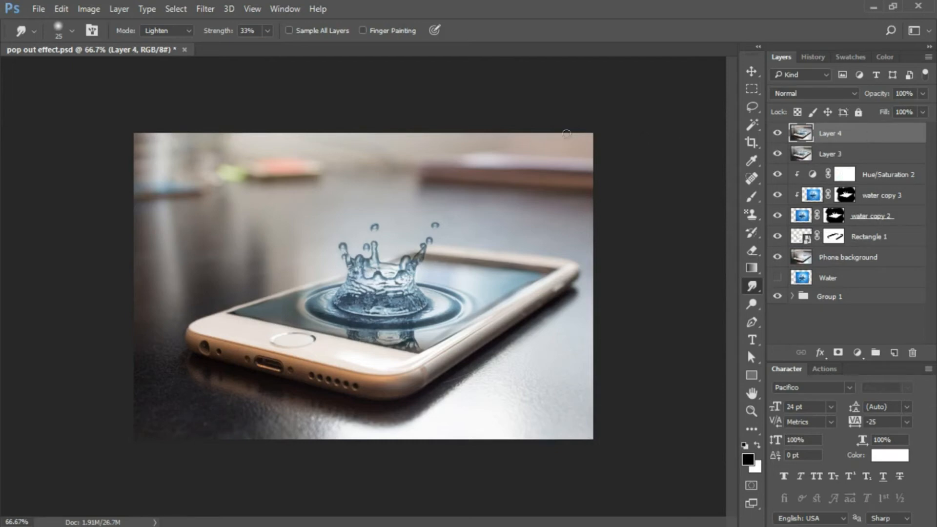
Apply Smart Sharpen to Layer 4 with amount 24%, radius 4.7 px, reduce noise 59% and Lens Blur removal
click(207, 11)
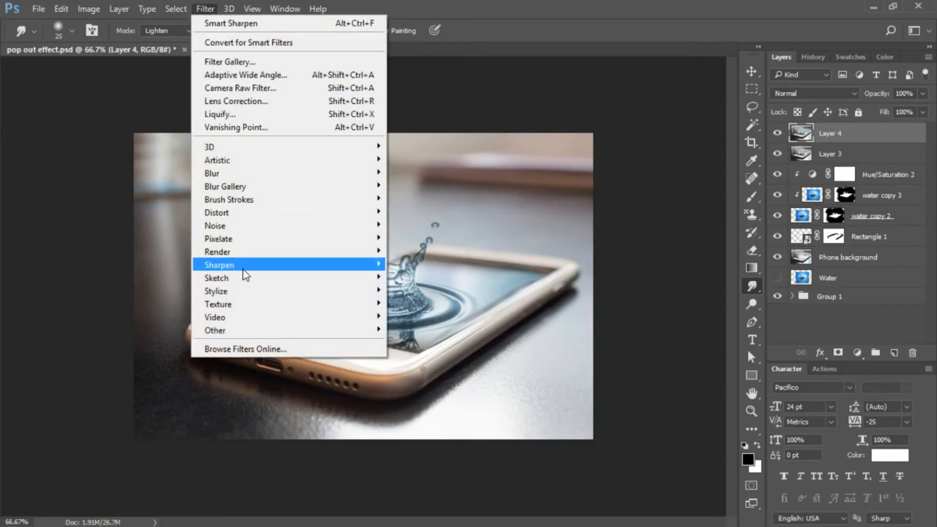
mouse_move(245, 271)
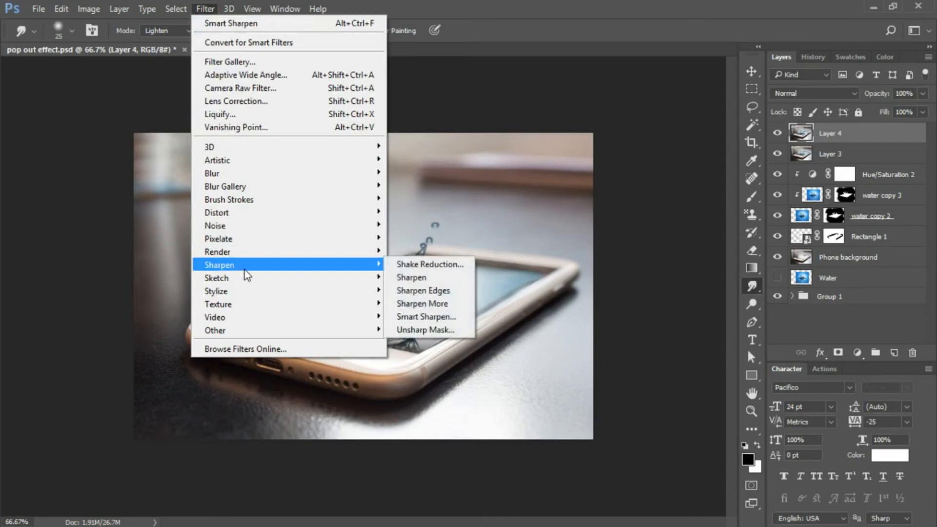
click(436, 317)
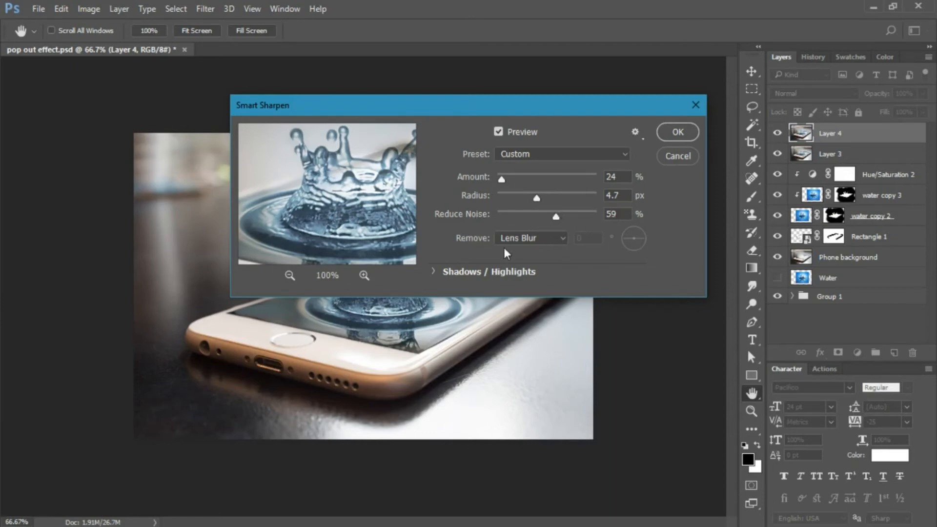
click(562, 241)
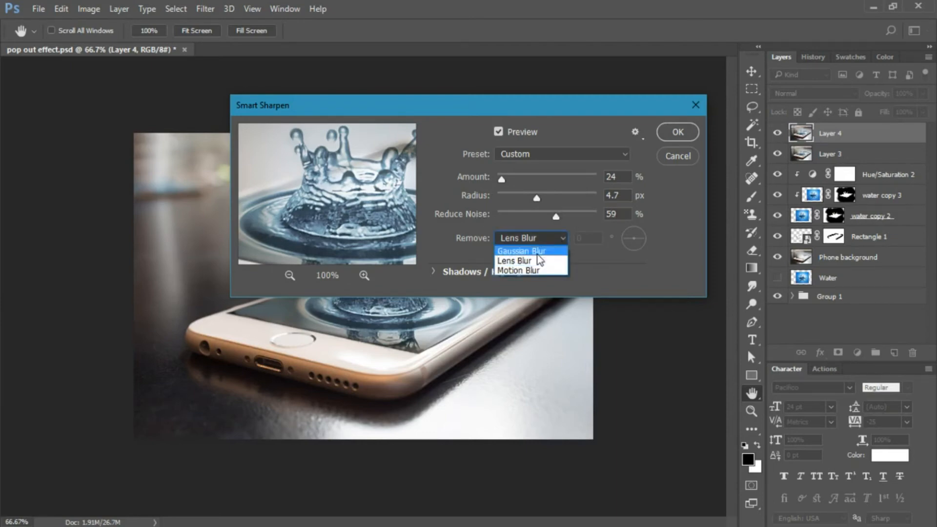
click(526, 262)
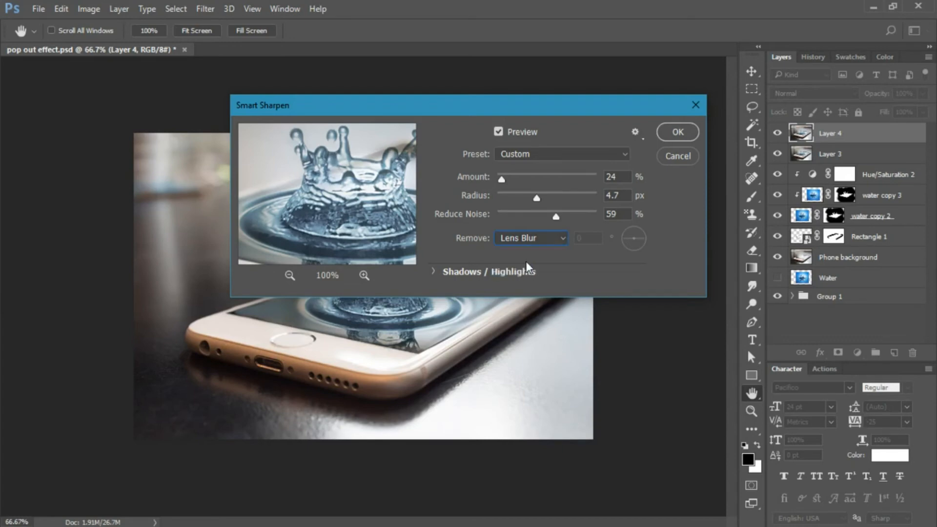
click(672, 134)
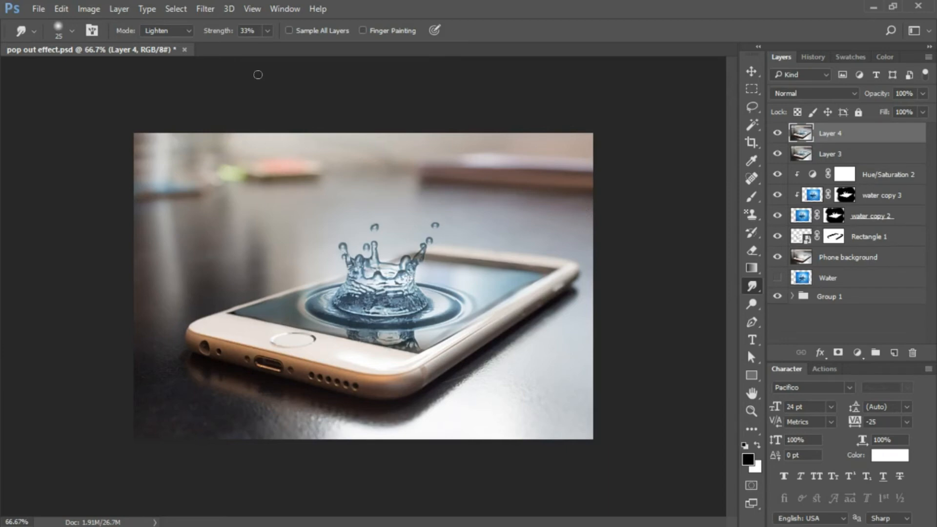
Add a Color Lookup adjustment above Layer 4 using the HorrorBlue.3DL 3DLUT file, and set its blend mode to Lighten
click(215, 15)
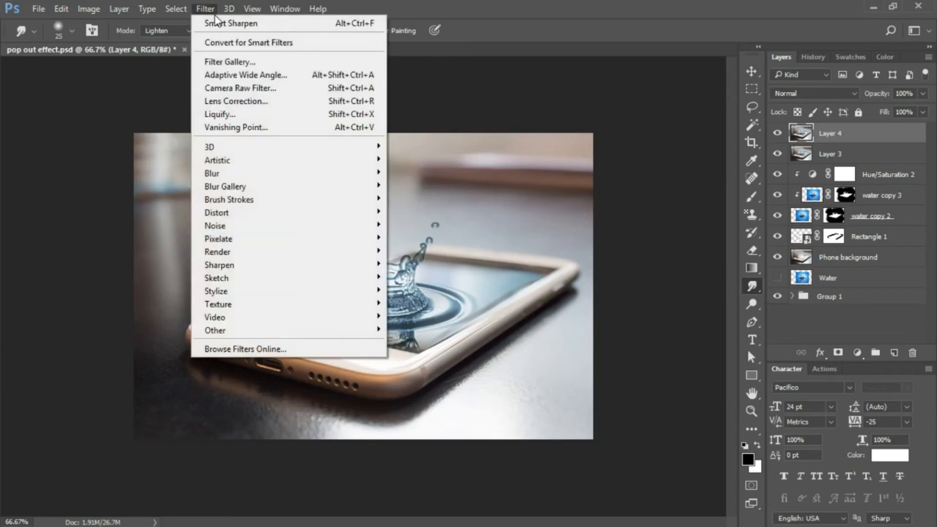
click(853, 335)
click(857, 352)
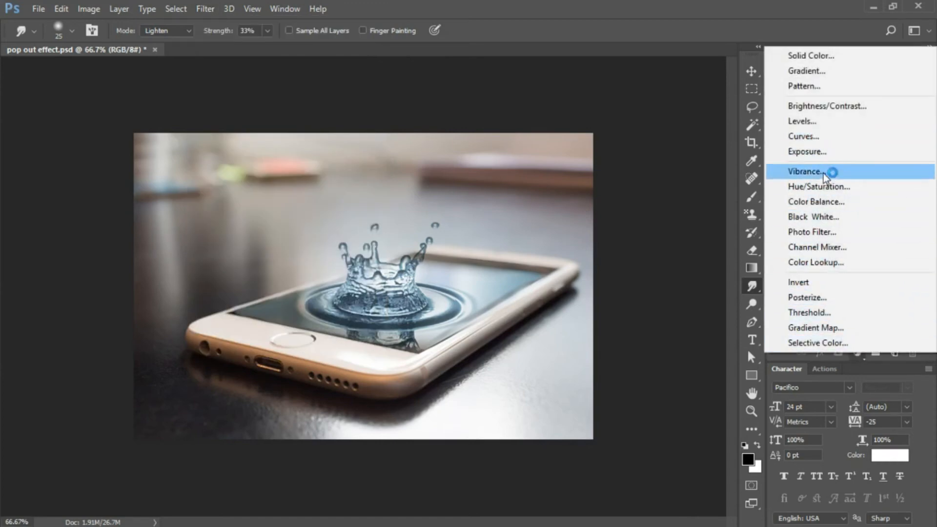
click(832, 263)
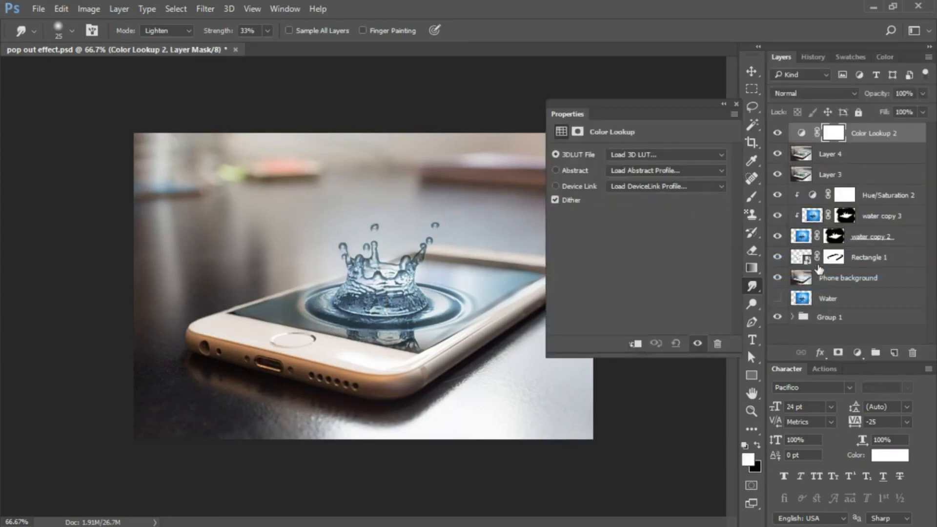
click(708, 153)
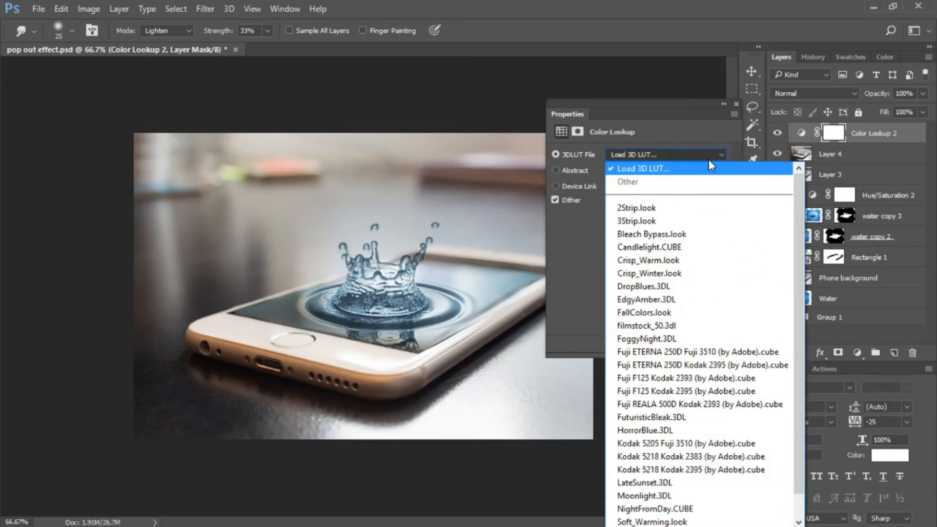
scroll(732, 391, down, 1)
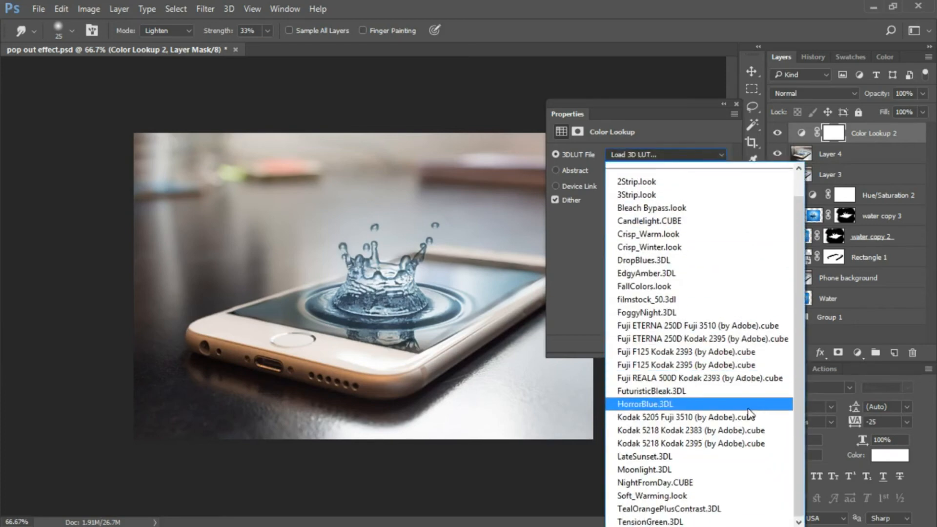
click(657, 410)
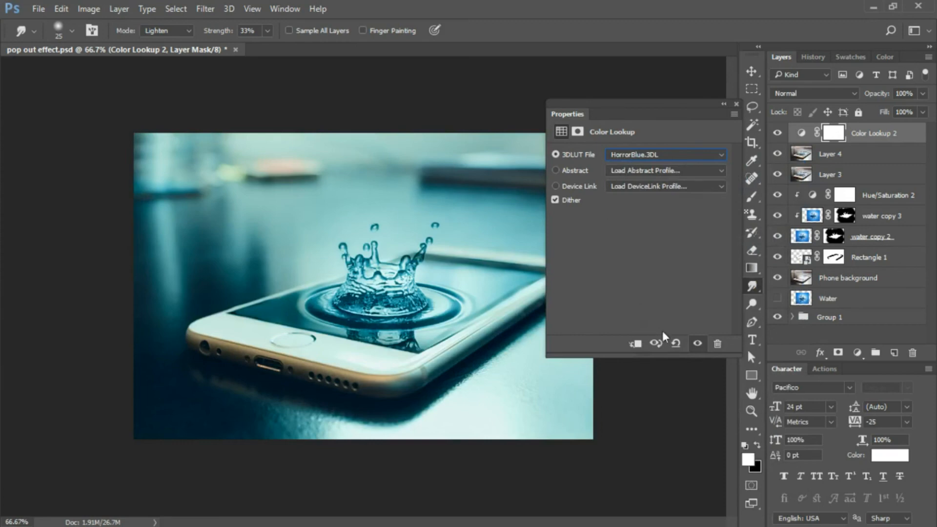
click(737, 104)
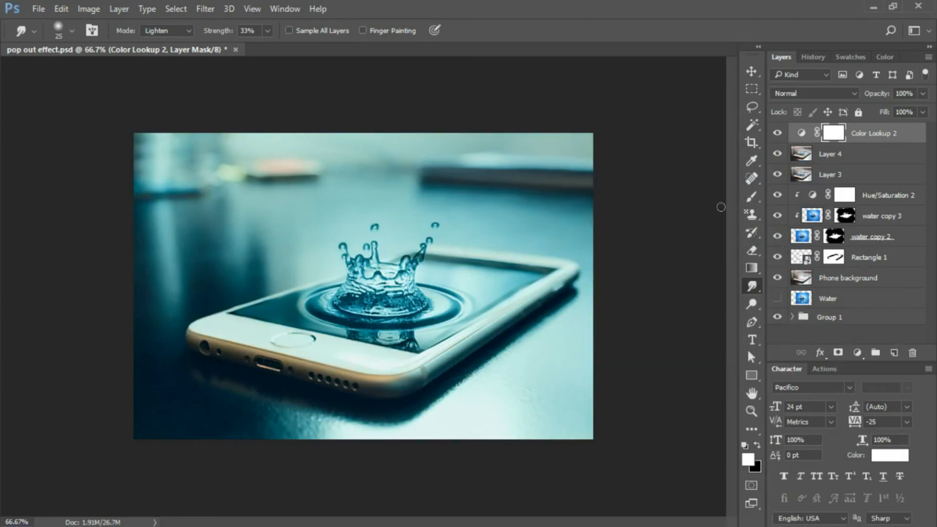
click(822, 92)
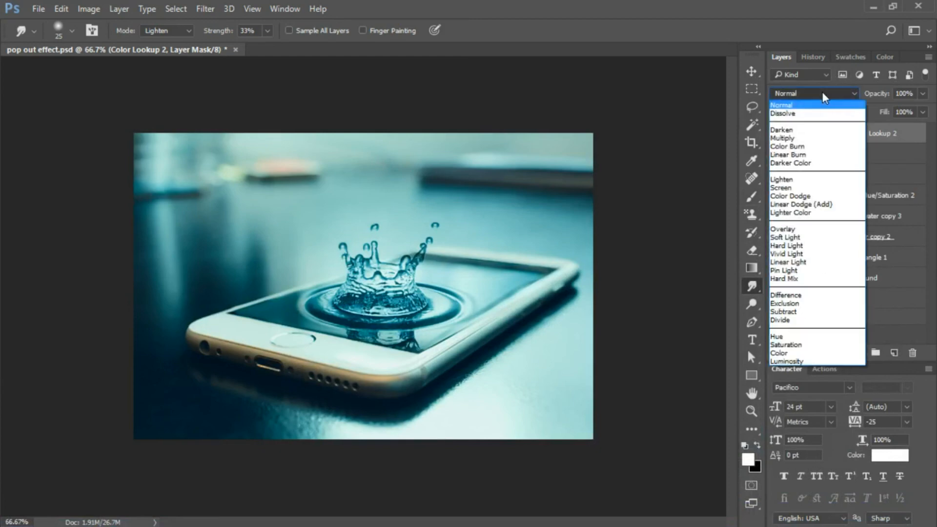
click(801, 179)
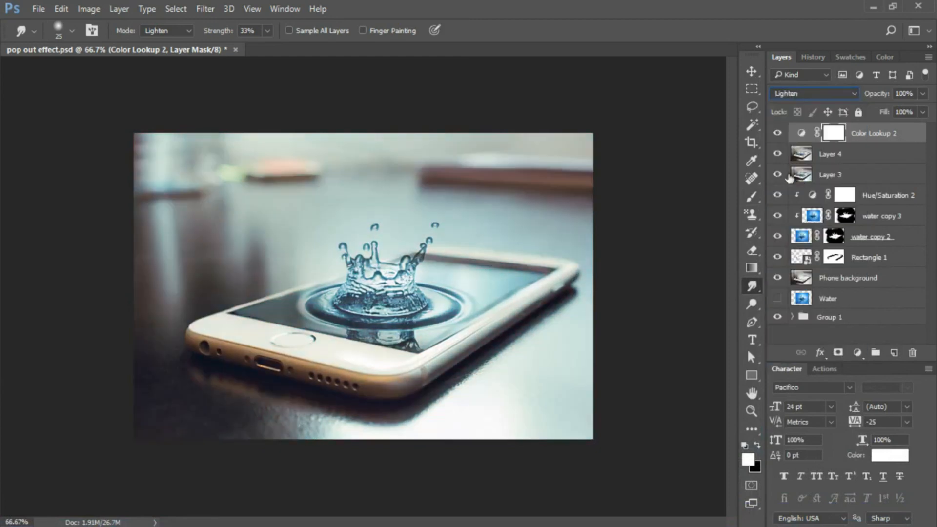